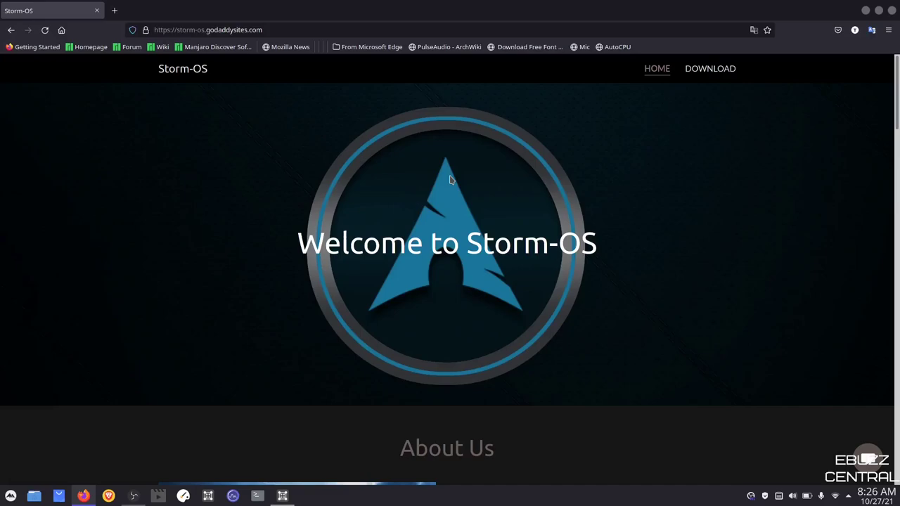
Scroll the StormOS home page, then open its DOWNLOAD page with version and mirror links
scroll(452, 191, down, 4)
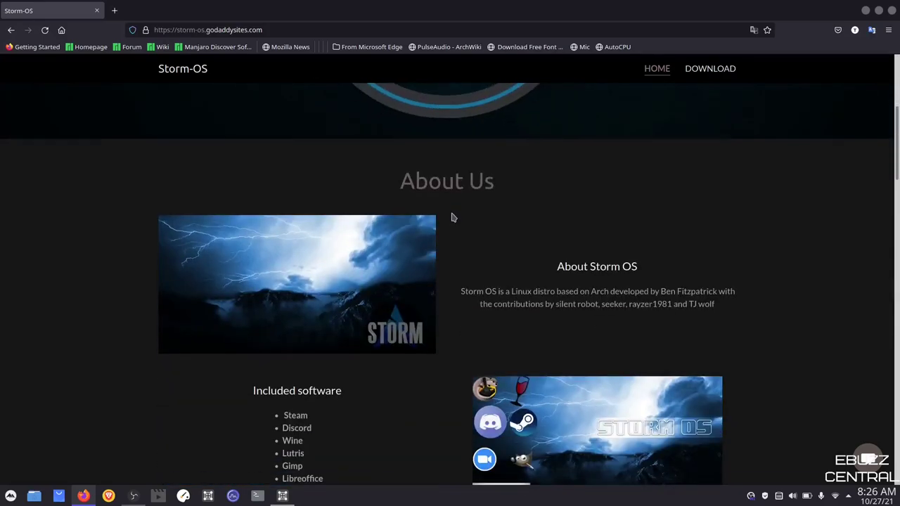
scroll(450, 214, down, 2)
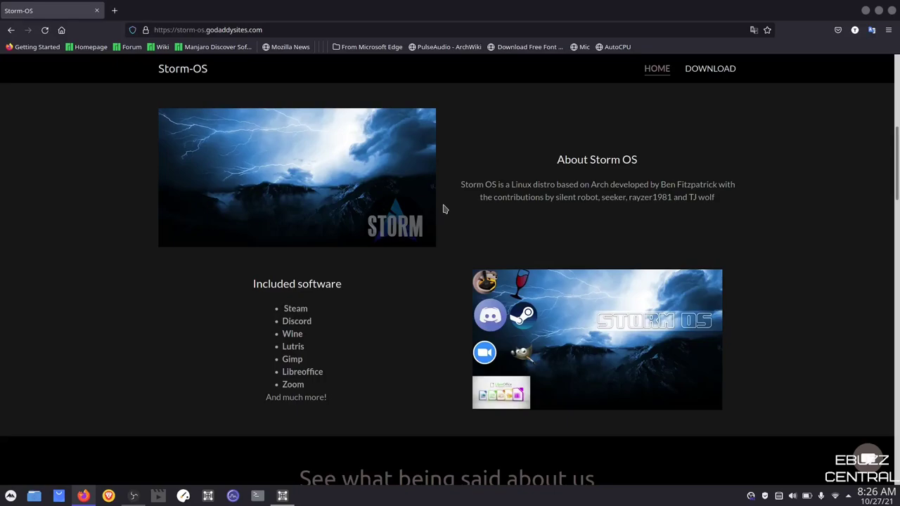
scroll(443, 209, down, 5)
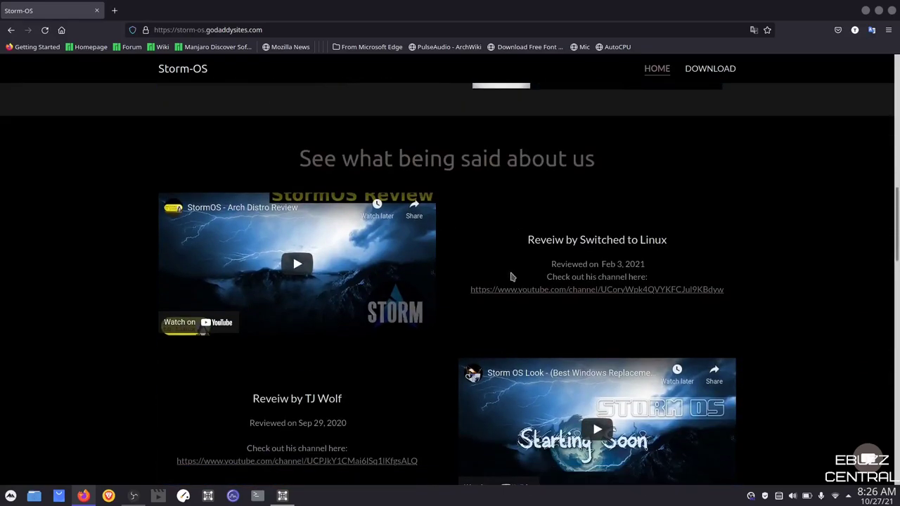
scroll(512, 277, down, 4)
scroll(517, 277, up, 7)
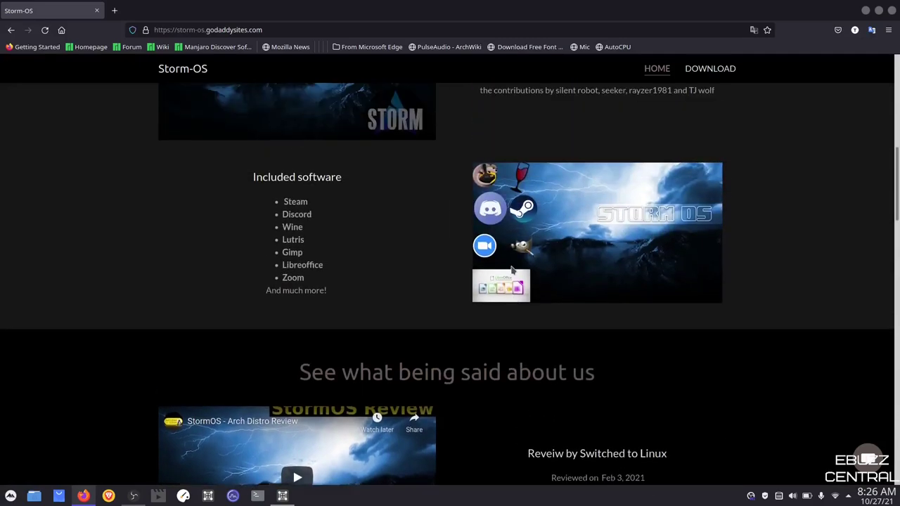
scroll(512, 270, up, 4)
scroll(511, 268, up, 3)
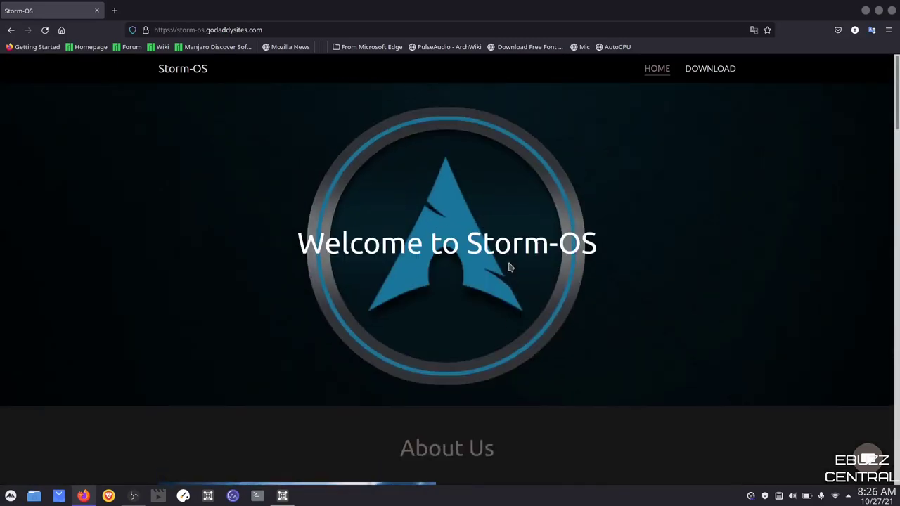
click(708, 70)
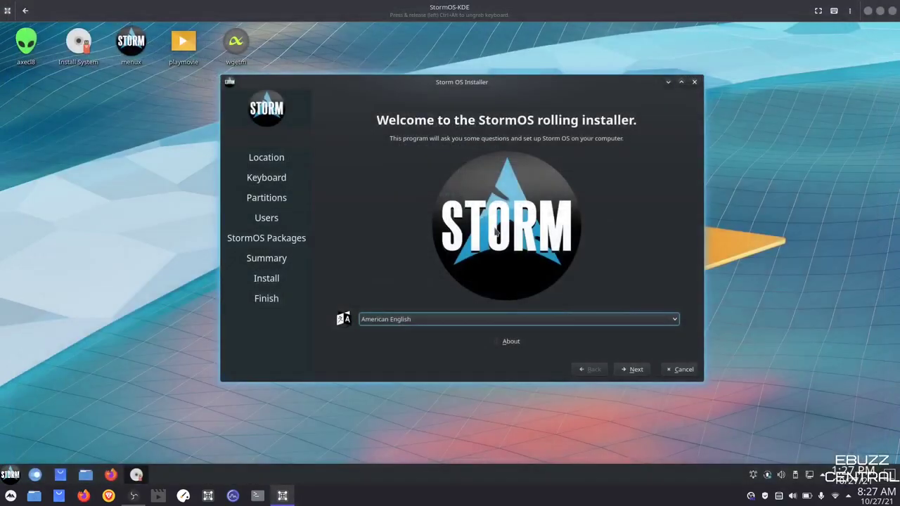
Make the virtual machine full screen, then cancel and quit the Storm OS Installer
click(283, 496)
click(283, 497)
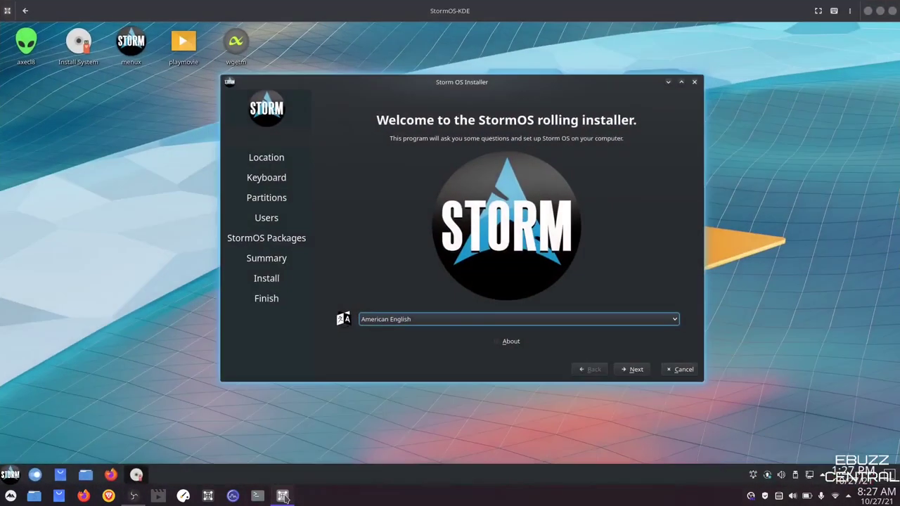
click(818, 12)
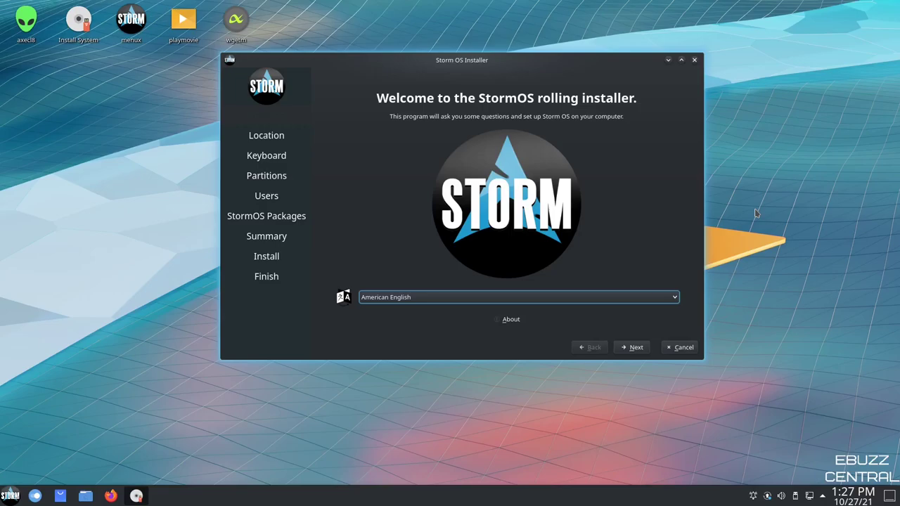
click(679, 352)
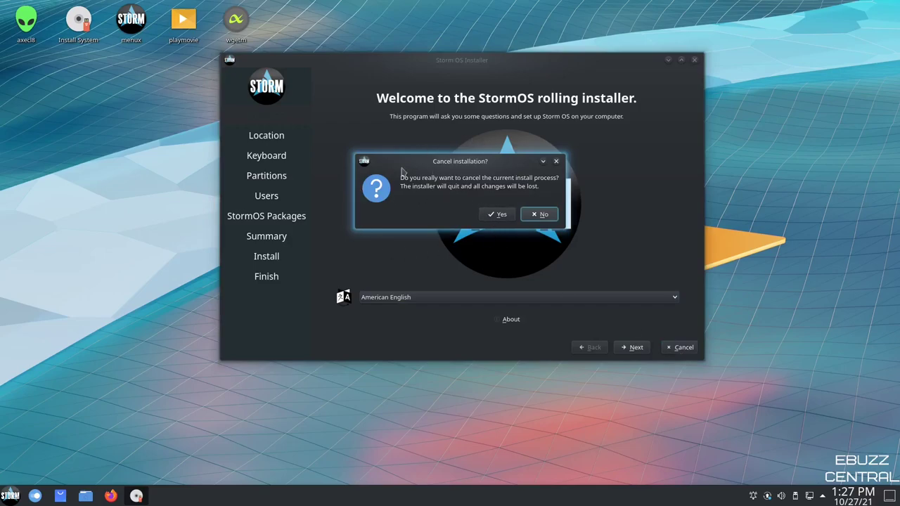
click(493, 214)
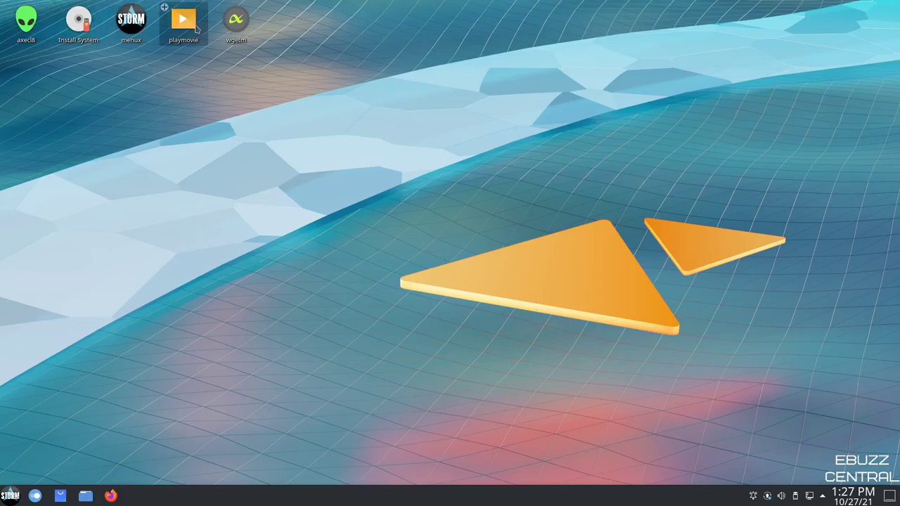
click(131, 21)
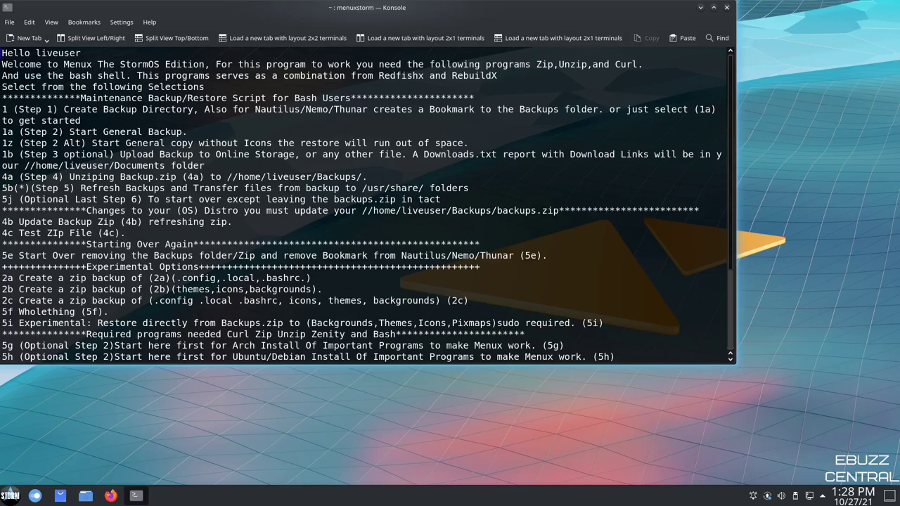
scroll(211, 224, down, 1)
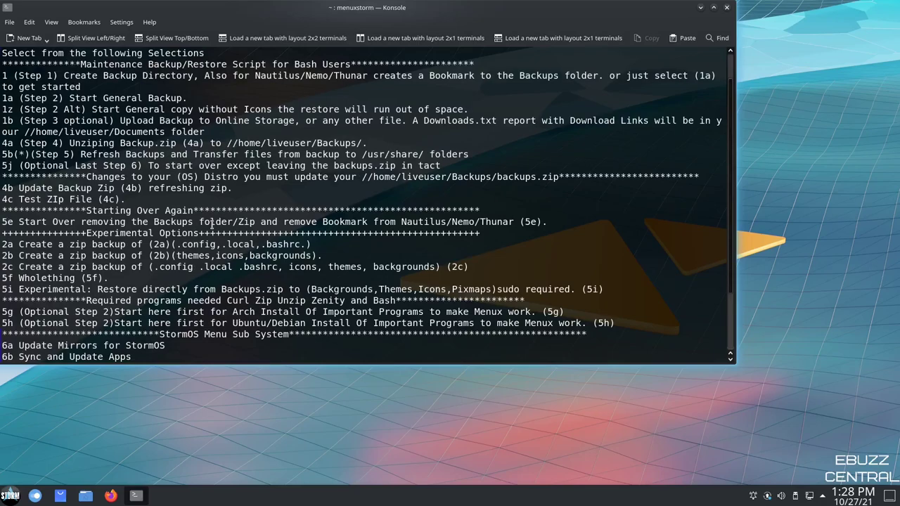
scroll(211, 223, down, 1)
scroll(86, 221, down, 2)
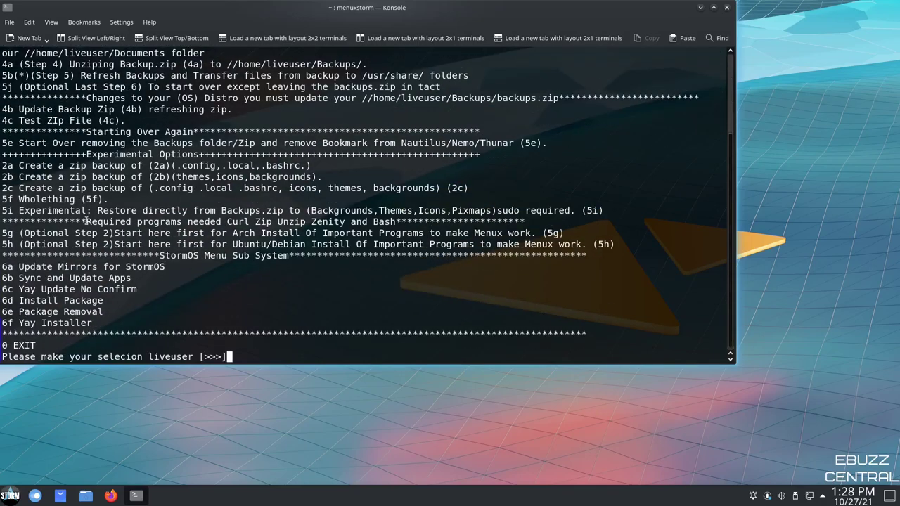
scroll(85, 221, up, 3)
scroll(85, 221, down, 3)
drag(420, 8, 456, 74)
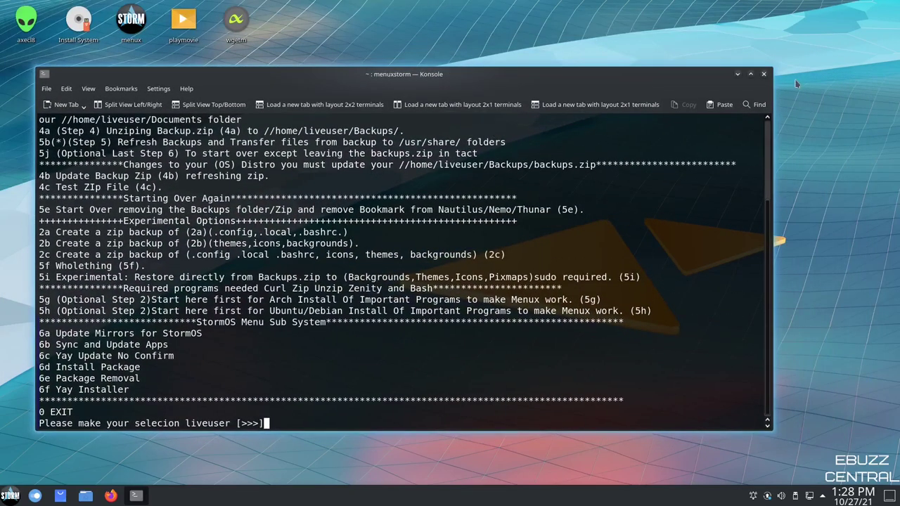
Close the terminal and open Desktop and Wallpaper settings in an enlarged window
click(765, 76)
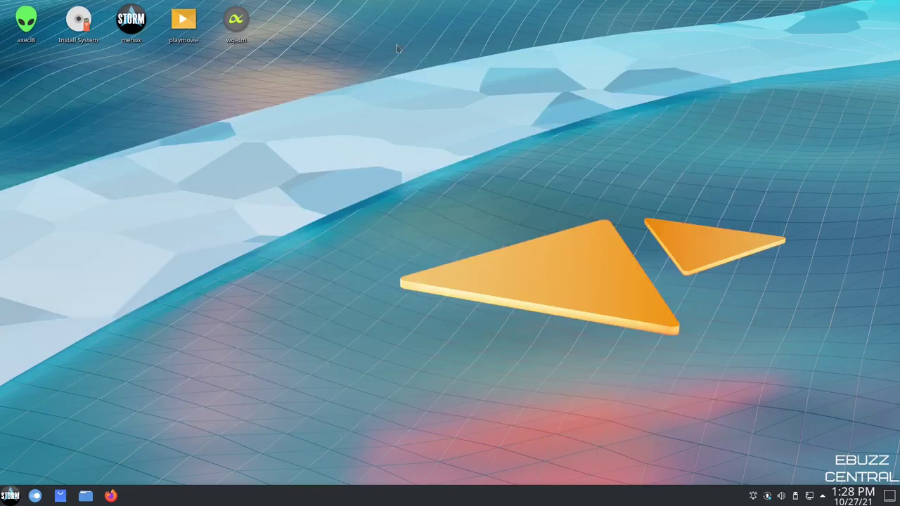
right_click(354, 151)
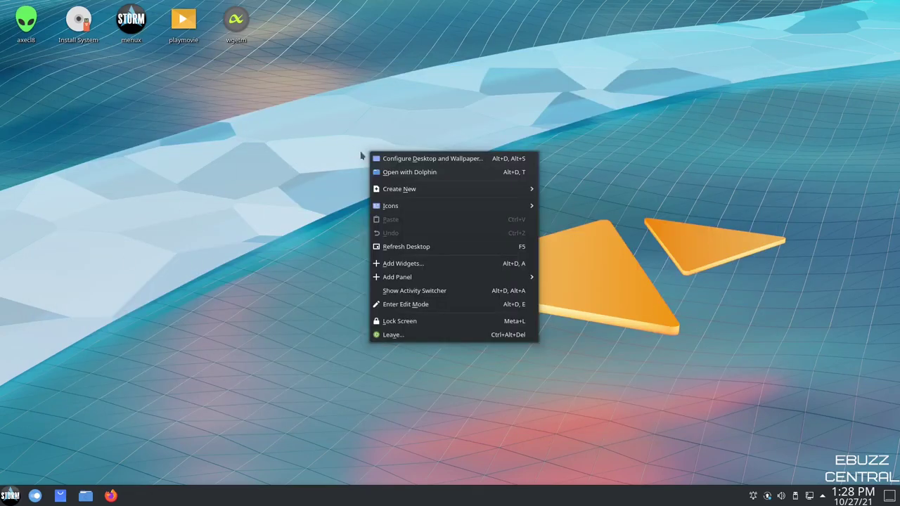
click(425, 161)
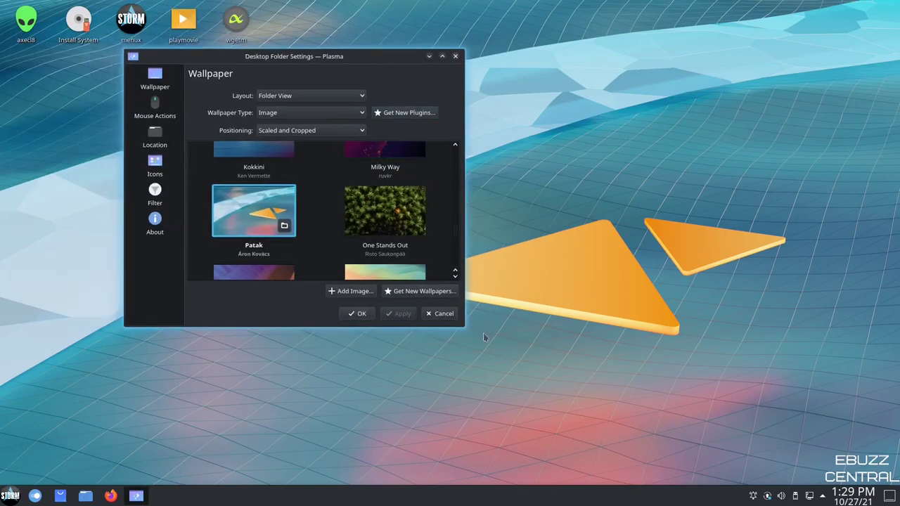
drag(463, 334, 681, 485)
drag(528, 62, 524, 29)
Select the storm_with_logo wallpaper, apply it, and close the settings dialog
mouse_move(384, 284)
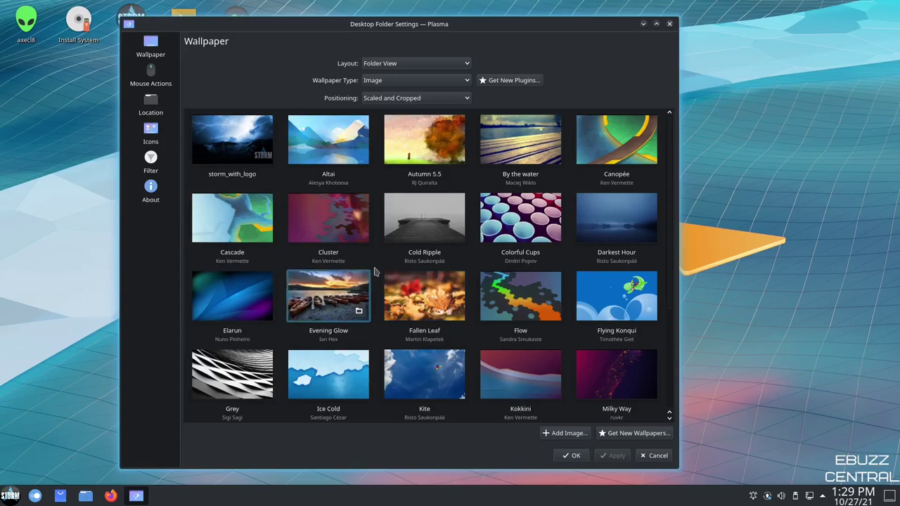
scroll(374, 272, down, 2)
scroll(369, 272, up, 2)
click(232, 144)
click(617, 456)
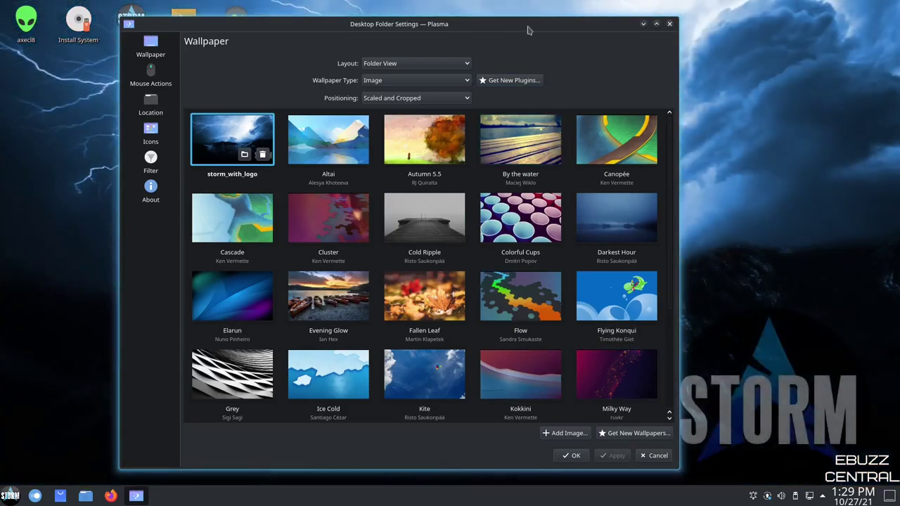
drag(527, 25, 494, 50)
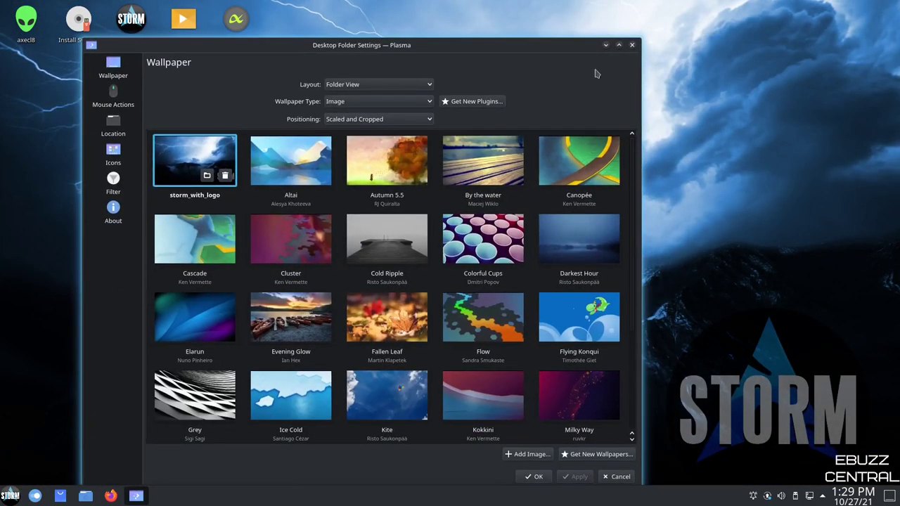
click(632, 45)
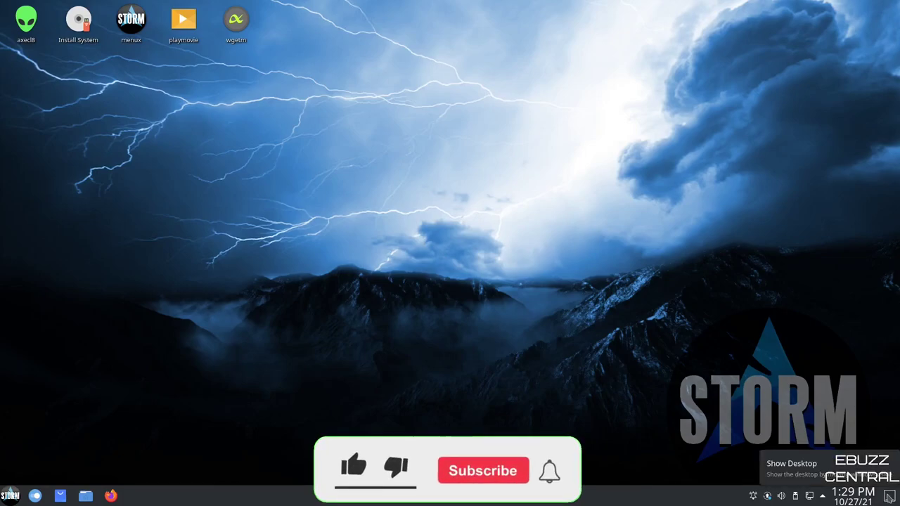
Dismiss Discover's 'Updates available' notification in the tray's Notifications list
click(822, 496)
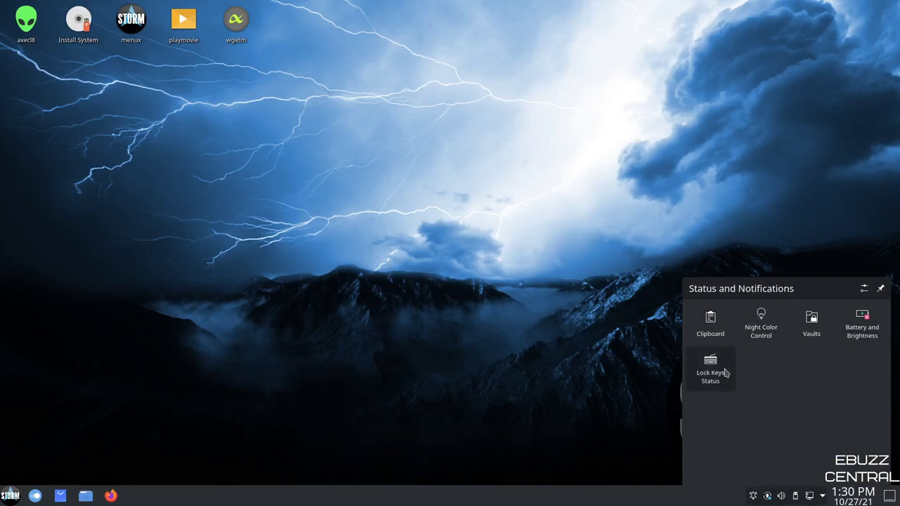
key(Escape)
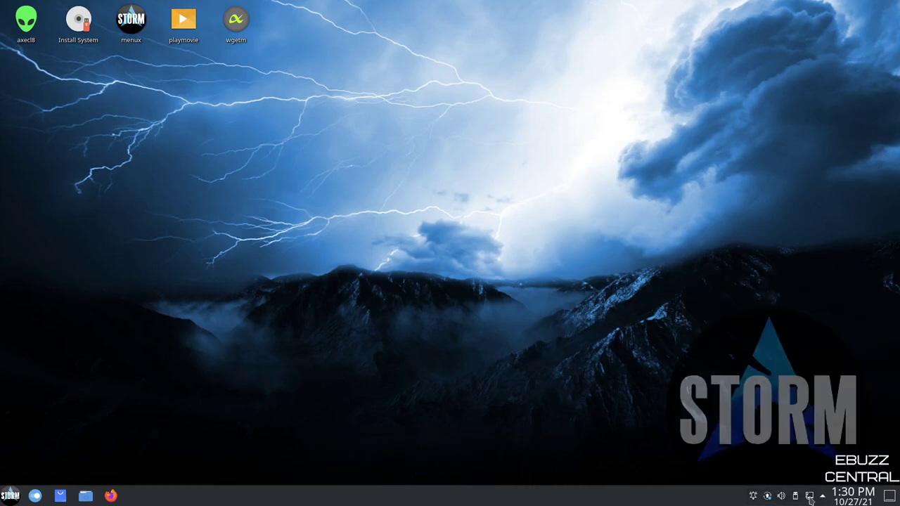
click(753, 497)
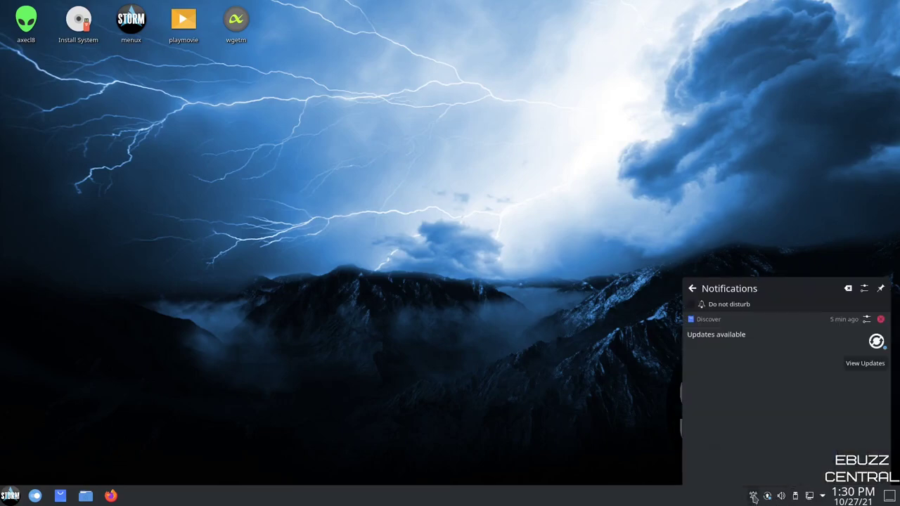
click(880, 319)
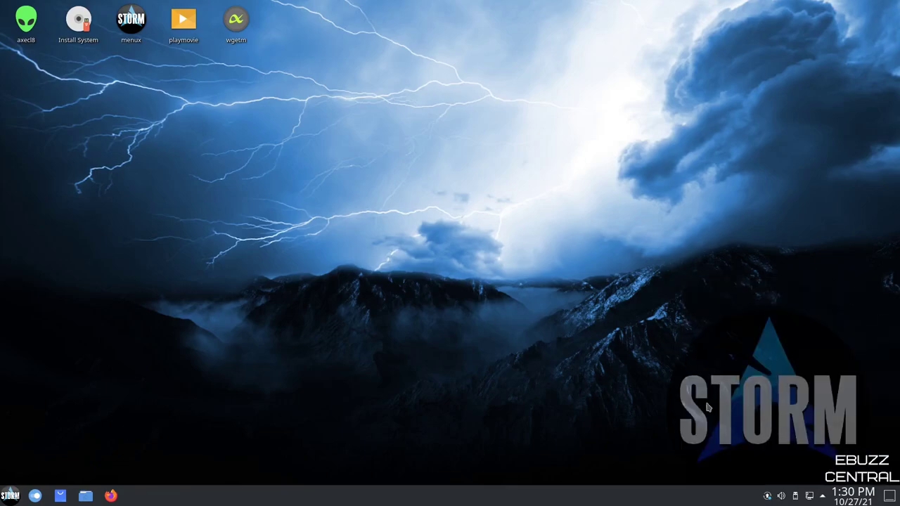
Edit the taskbar panel, raising its height to 48, then finish editing
right_click(689, 502)
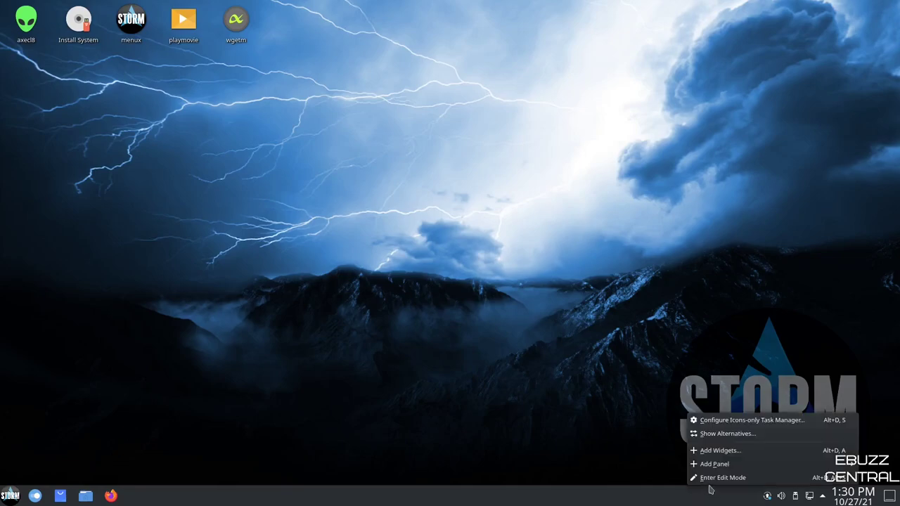
click(713, 481)
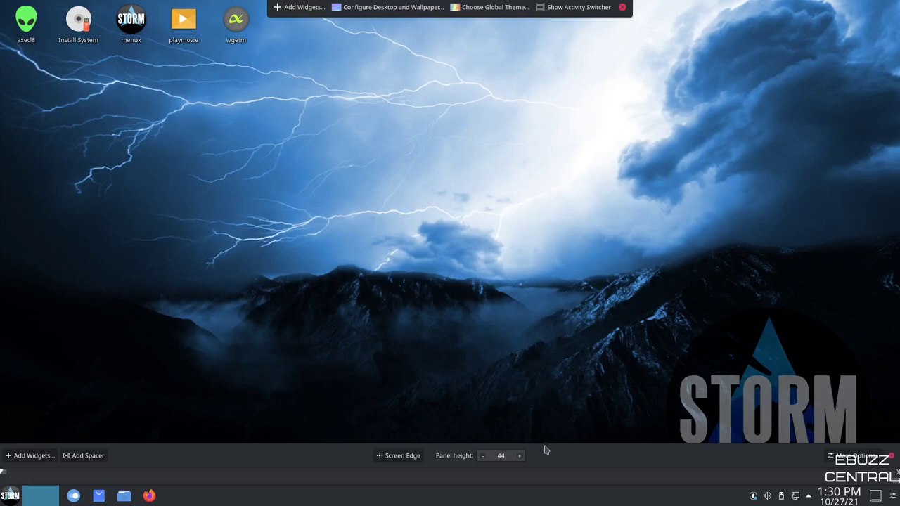
click(521, 457)
click(521, 456)
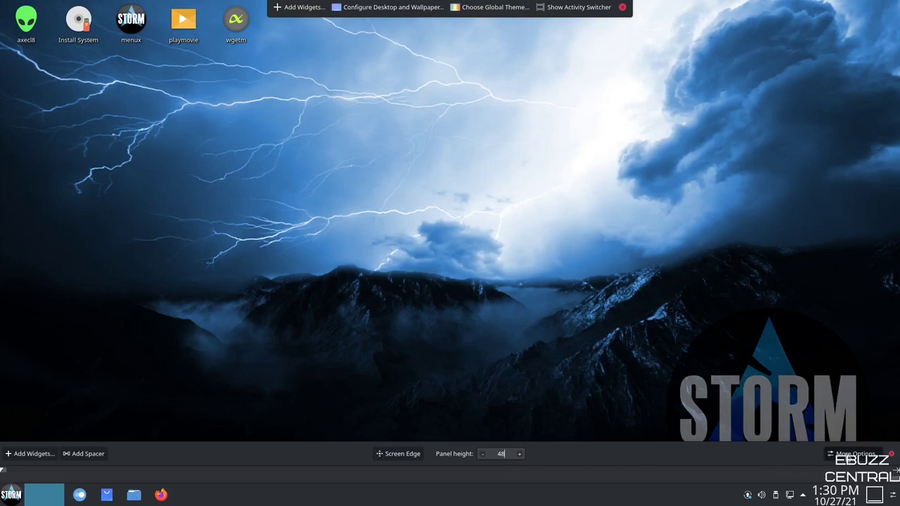
click(852, 454)
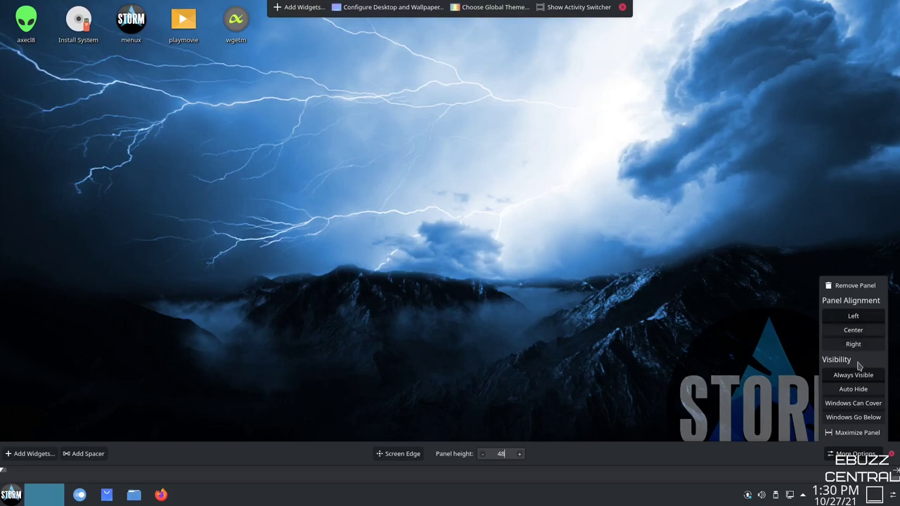
click(238, 400)
Put the desktop in edit mode, browse the Add Widgets list, then close it
right_click(616, 502)
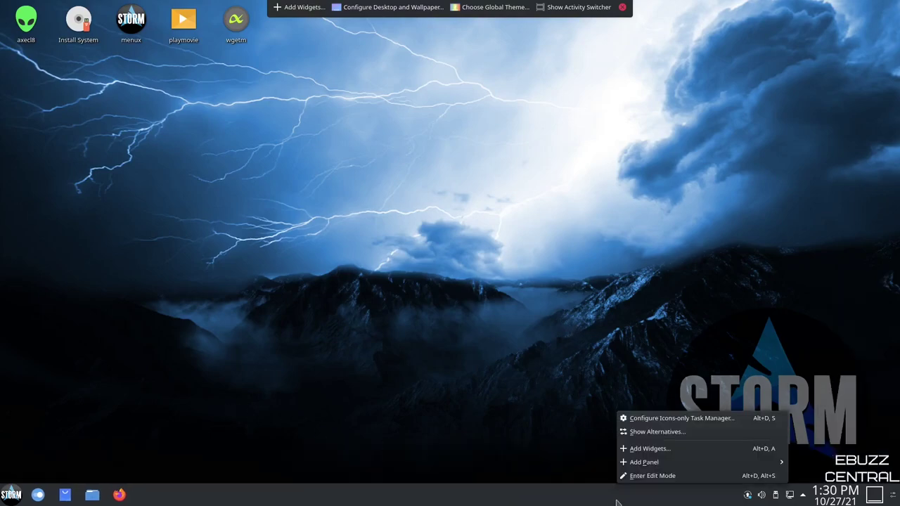
click(652, 475)
click(41, 455)
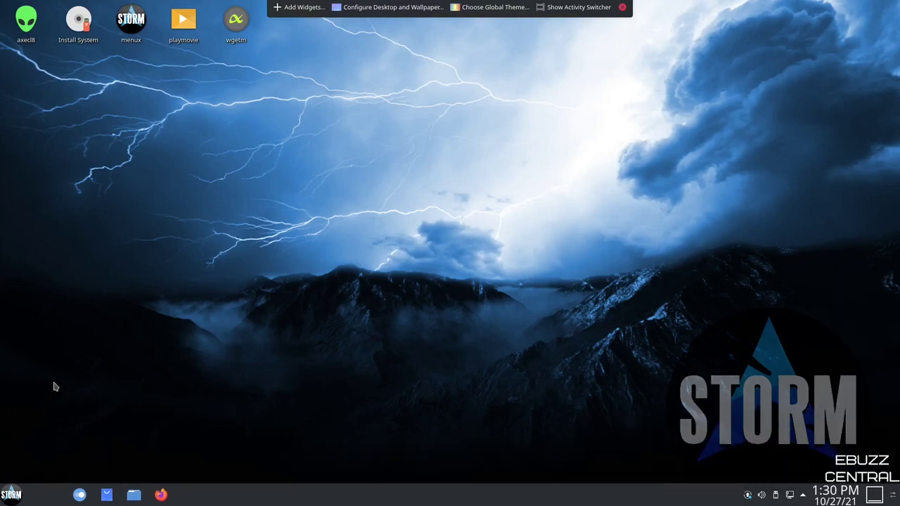
drag(206, 86, 207, 56)
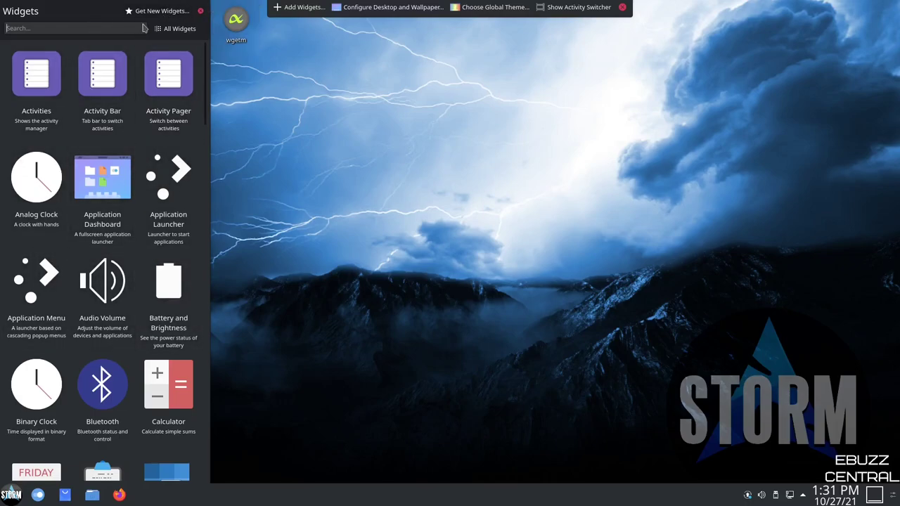
click(200, 11)
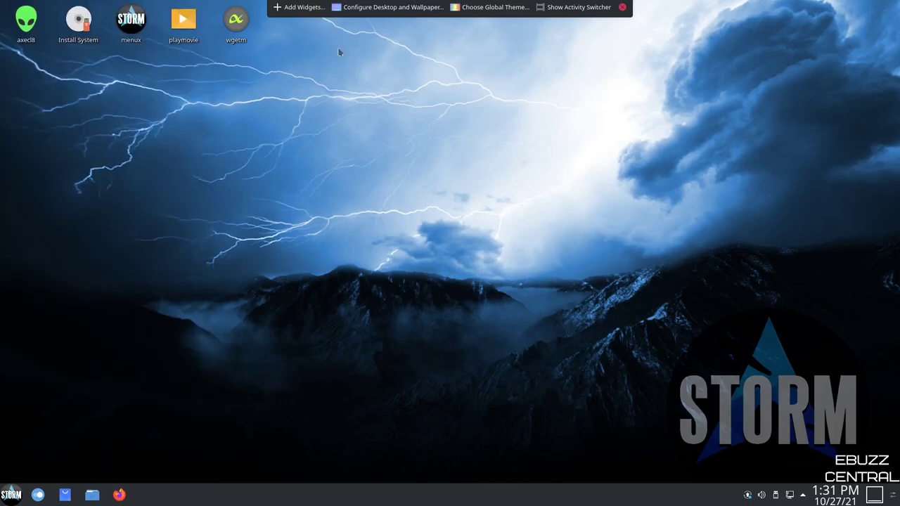
Leave desktop edit mode and open Dolphin on the Home folder, centred on screen
click(622, 7)
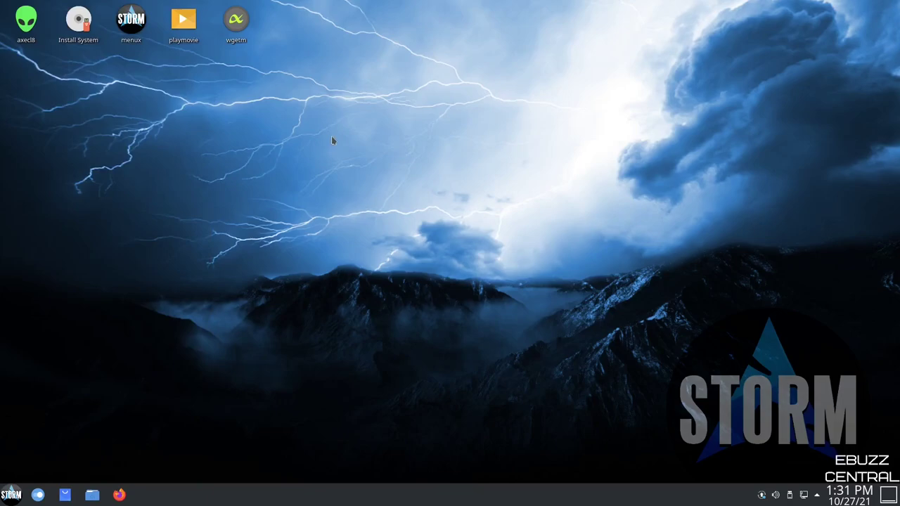
click(94, 496)
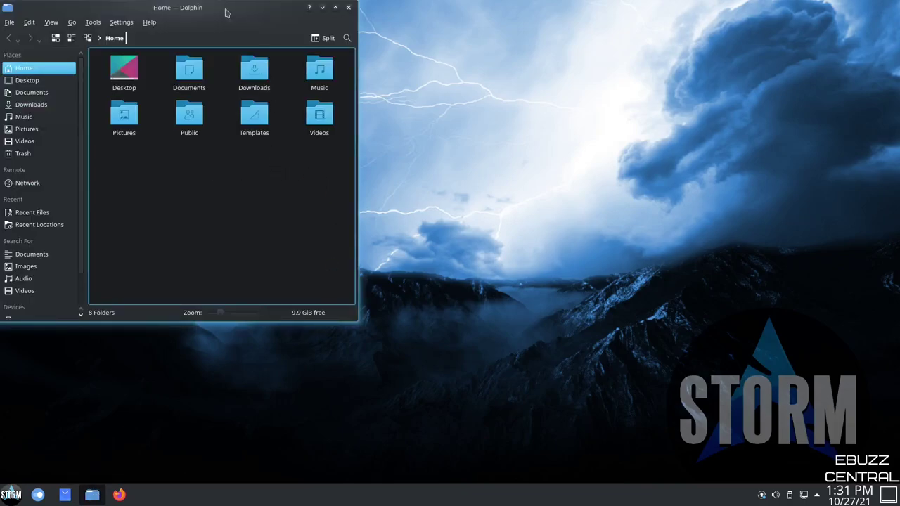
drag(227, 8, 431, 43)
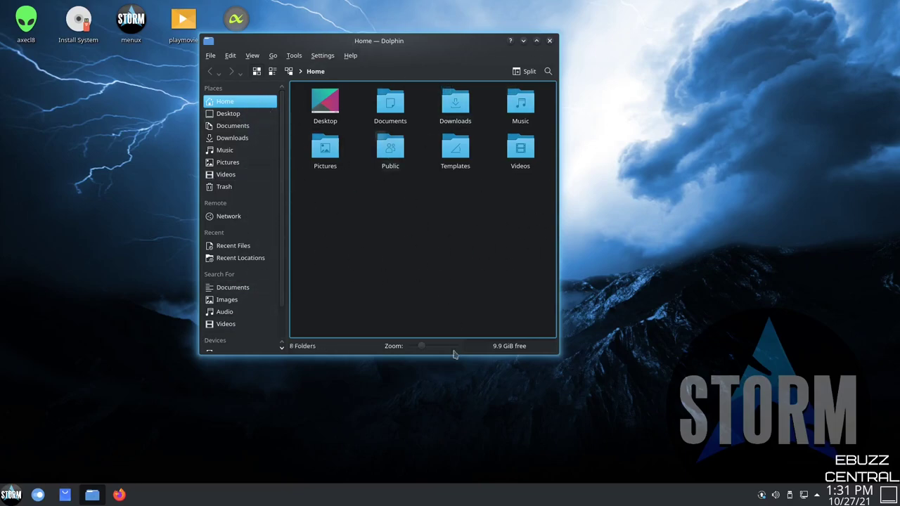
scroll(423, 350, up, 1)
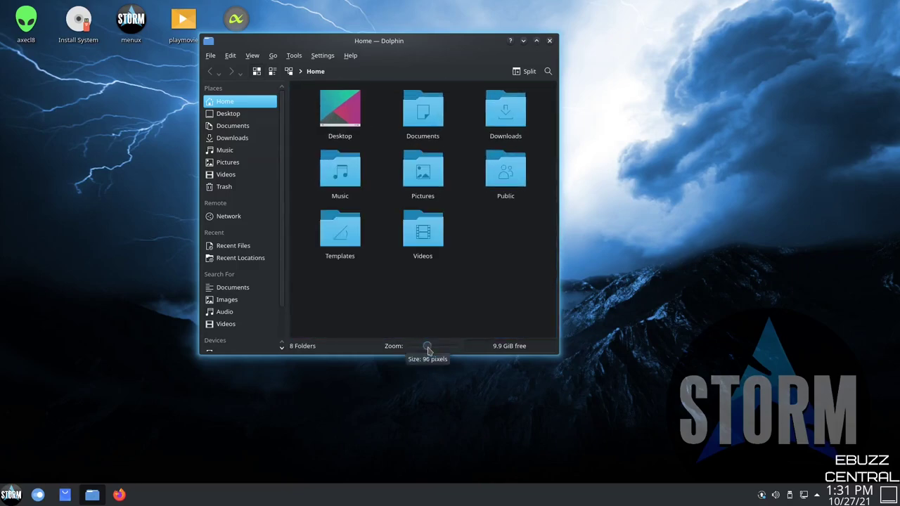
scroll(422, 350, down, 1)
scroll(424, 349, up, 1)
scroll(424, 350, down, 1)
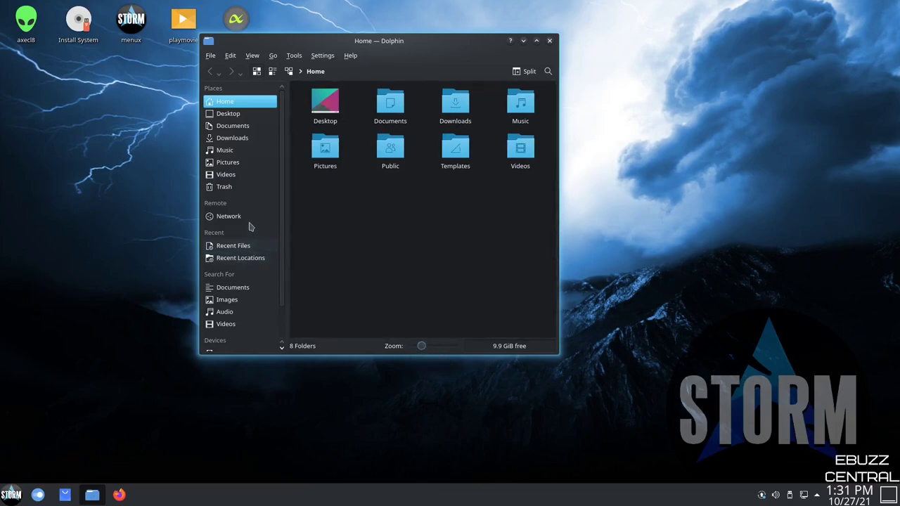
scroll(251, 226, down, 3)
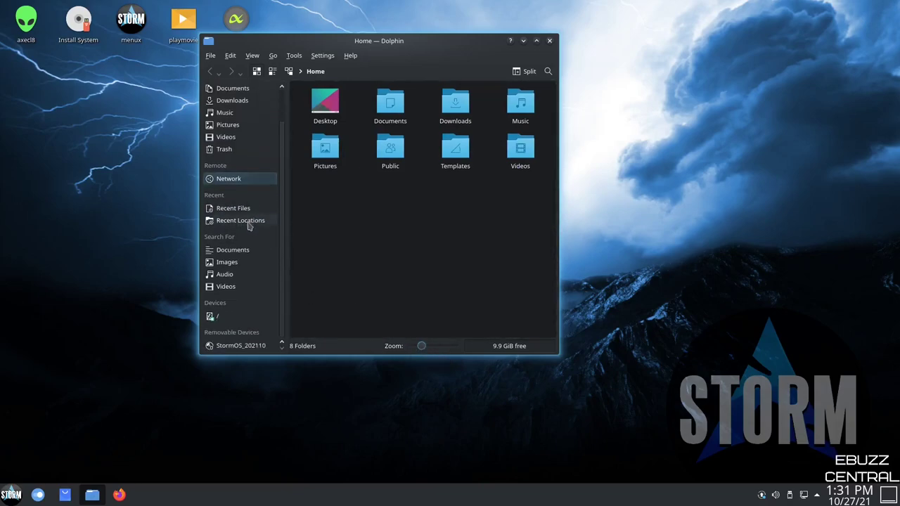
Hide the Recent and Search For Places sections and set Places icons to Large (32x32)
right_click(213, 197)
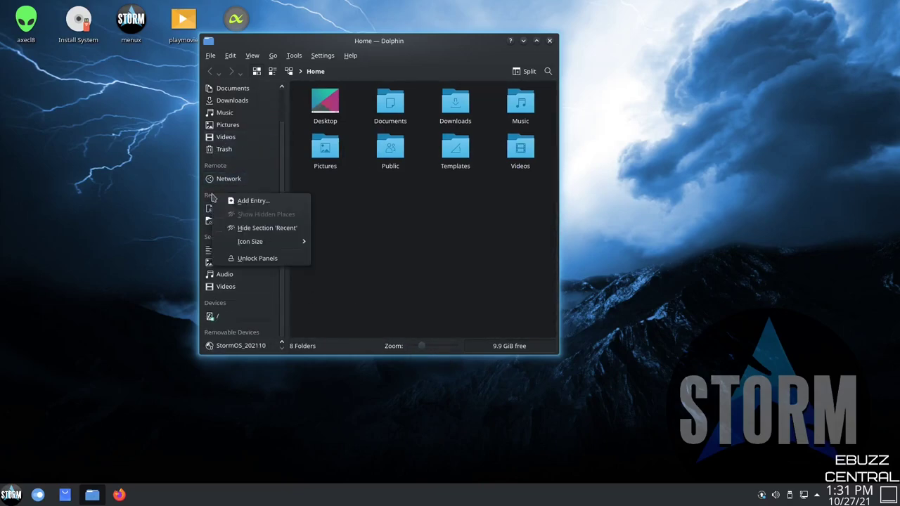
click(222, 228)
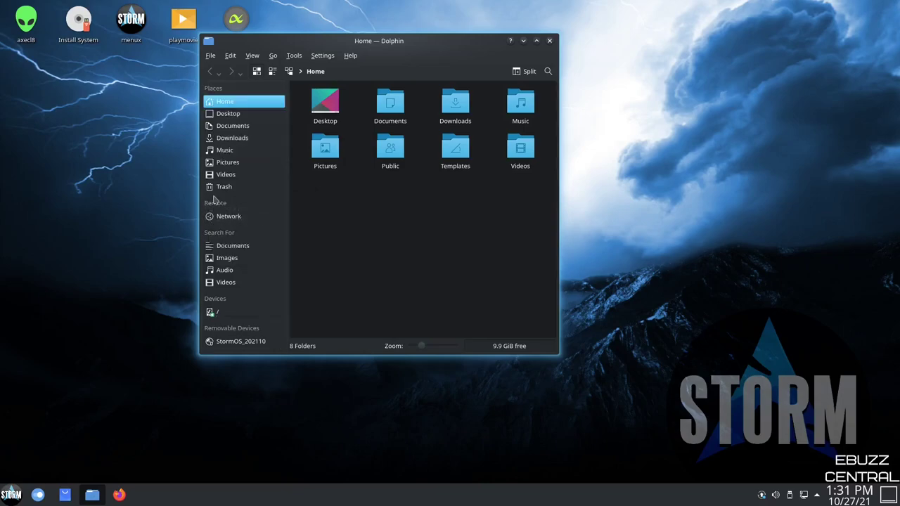
right_click(222, 239)
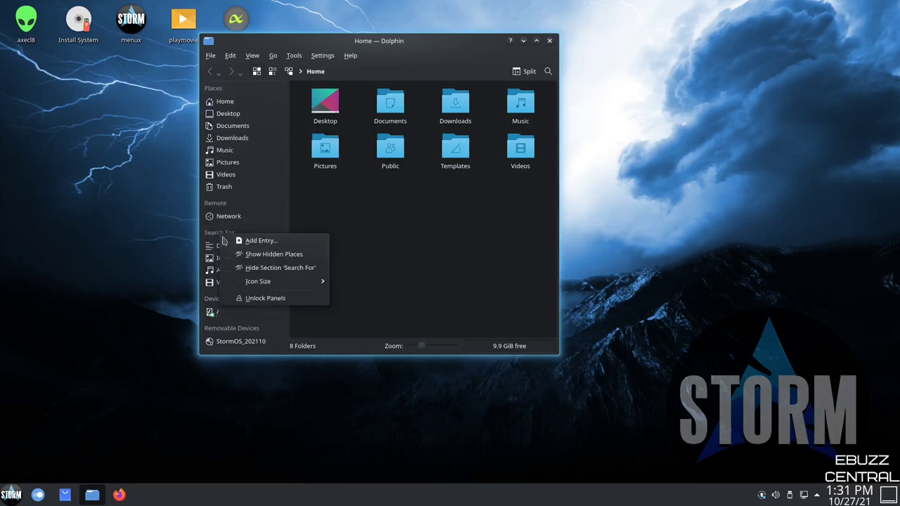
click(239, 267)
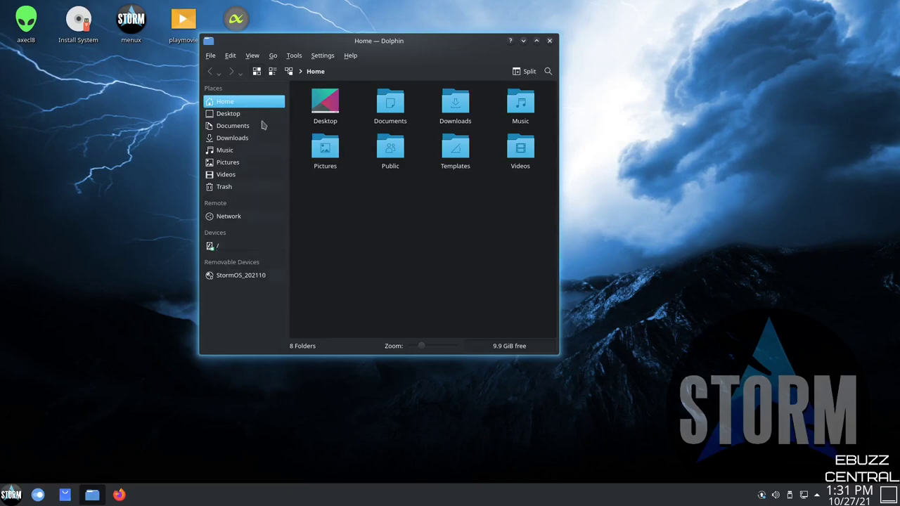
right_click(230, 323)
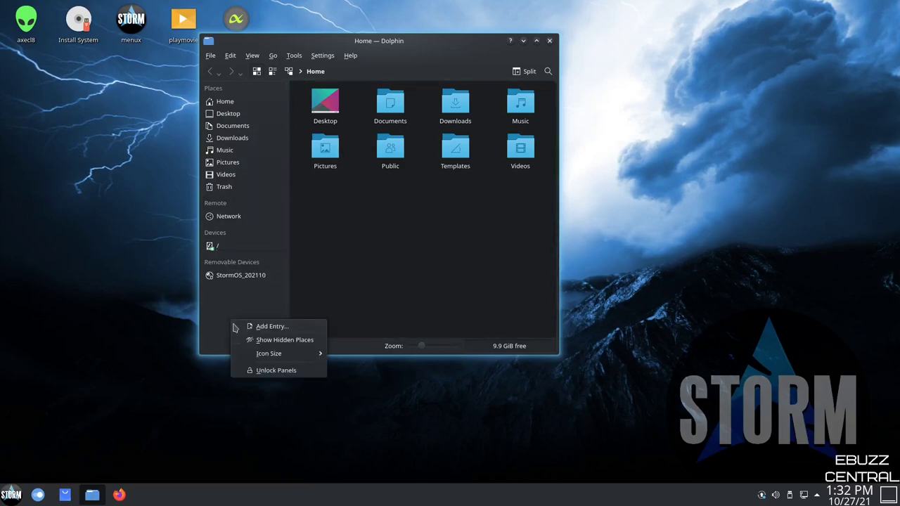
mouse_move(284, 359)
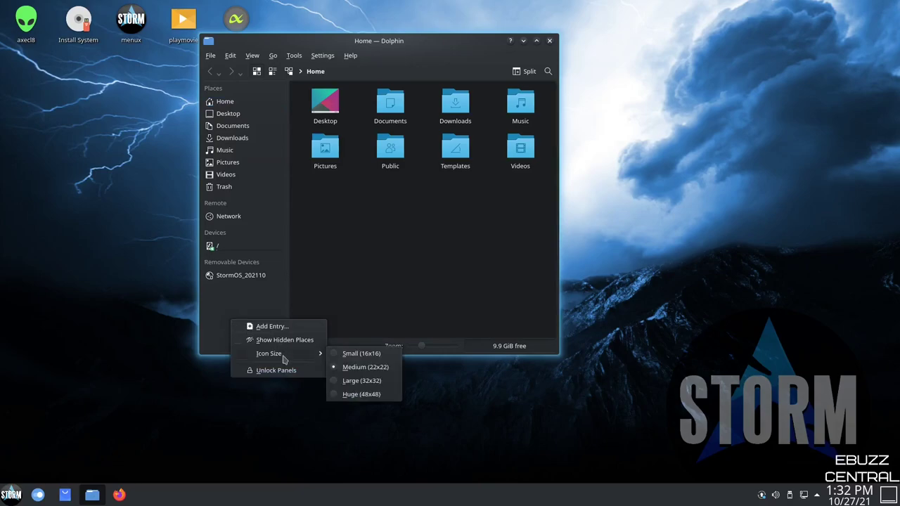
click(353, 381)
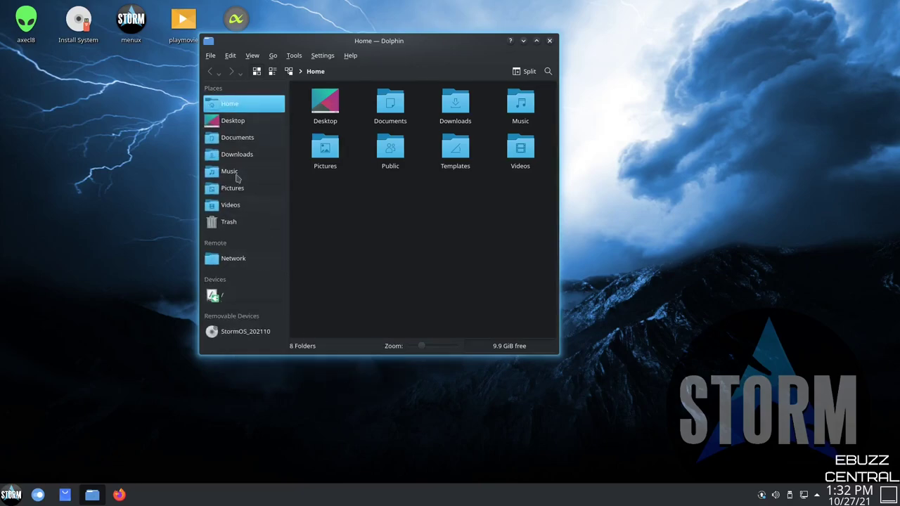
drag(414, 40, 487, 67)
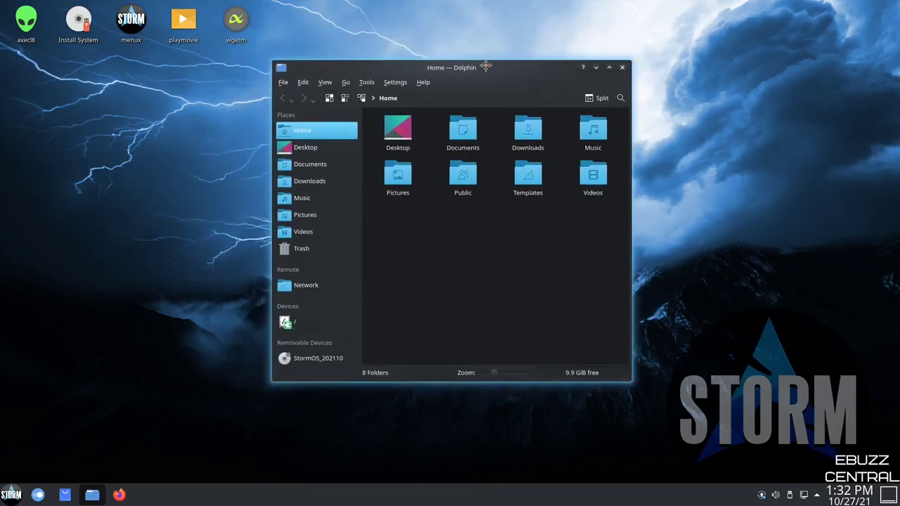
Close Dolphin, launch Discover, and centre and enlarge its Featured apps window
click(623, 68)
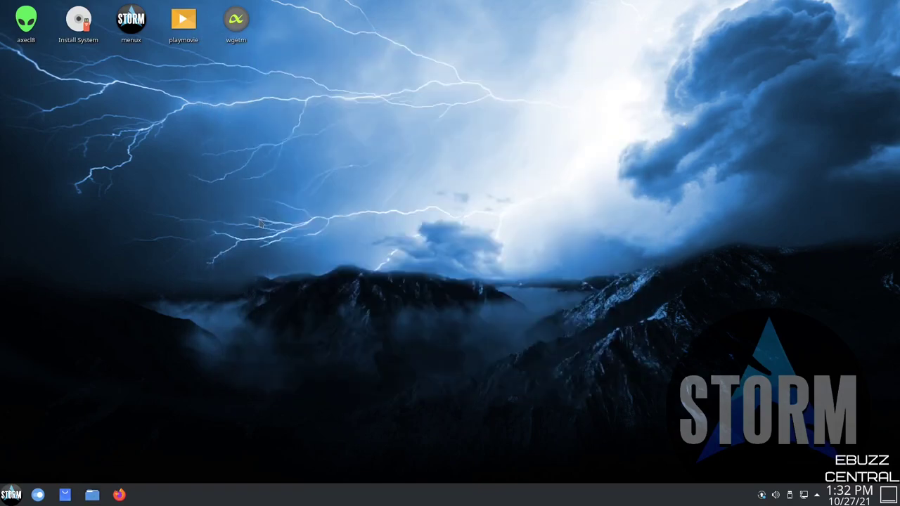
click(65, 495)
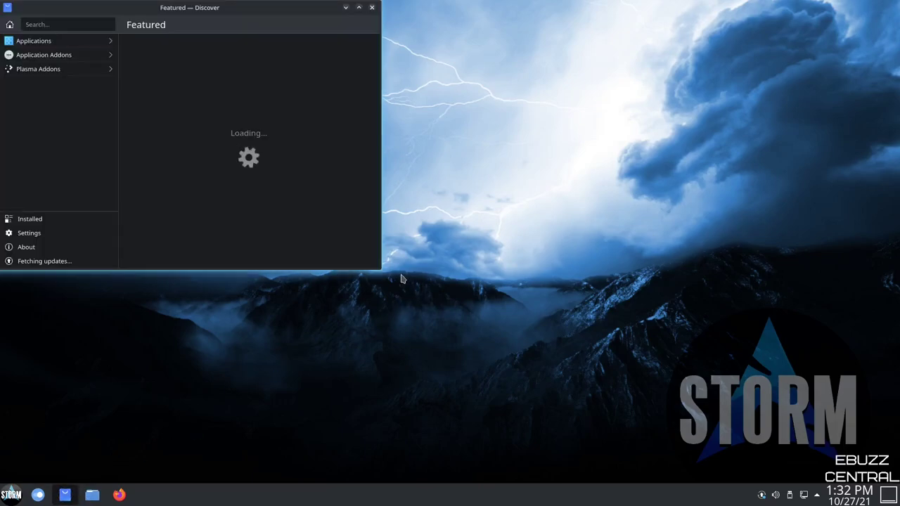
drag(232, 10, 478, 88)
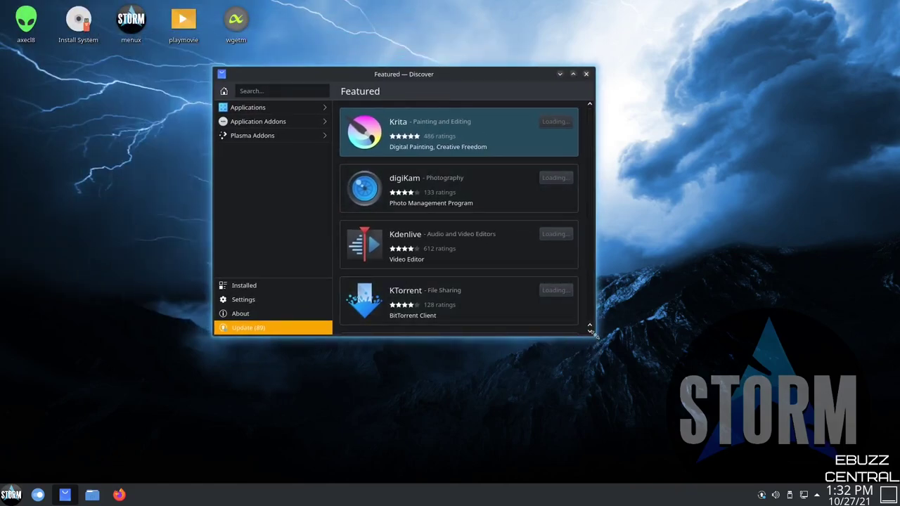
drag(592, 335, 684, 439)
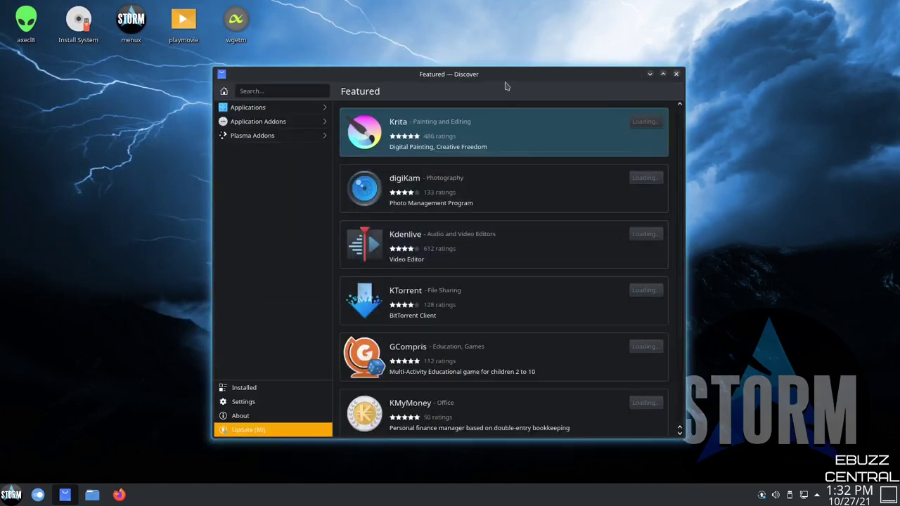
drag(499, 70, 500, 31)
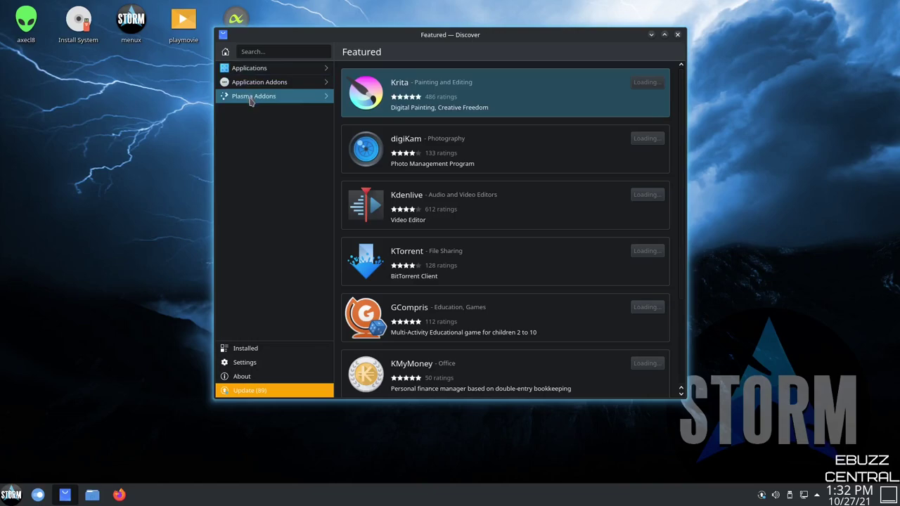
Check Discover's Settings, then search Applications for 'mail' and view Mailspring's details
click(248, 364)
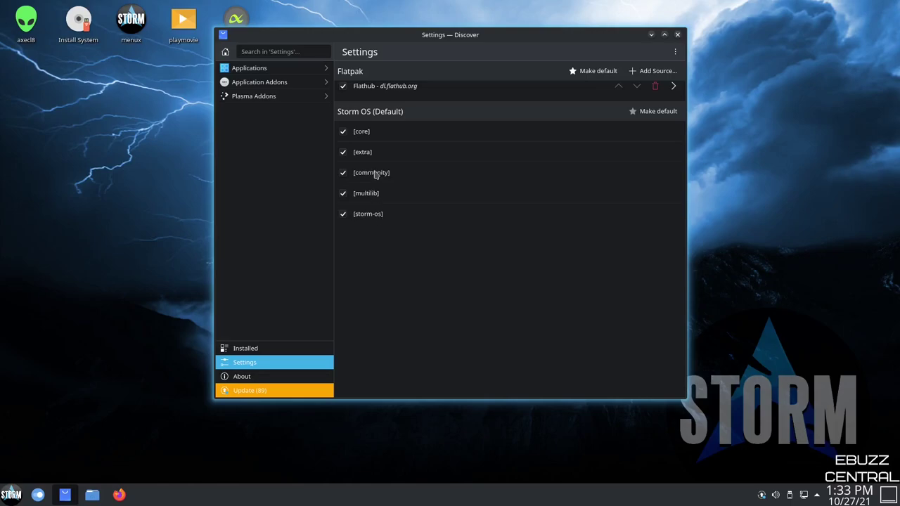
click(260, 67)
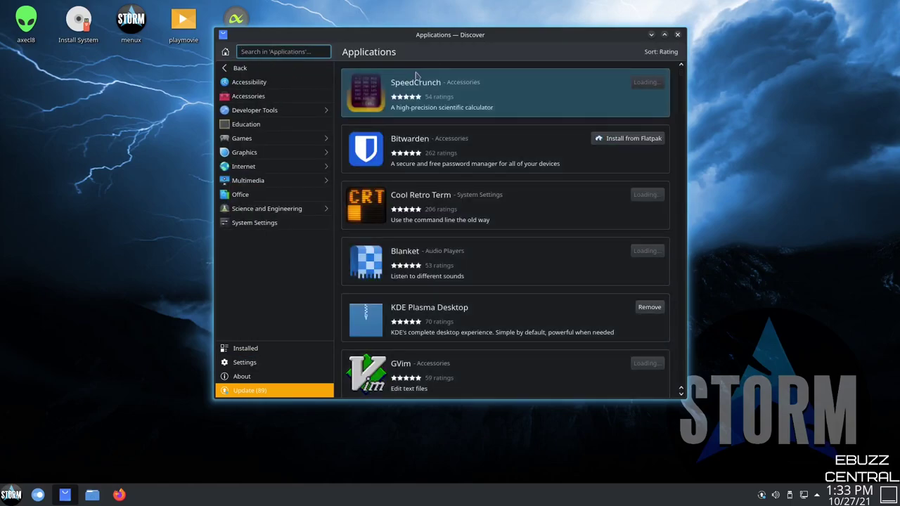
text(mailspring)
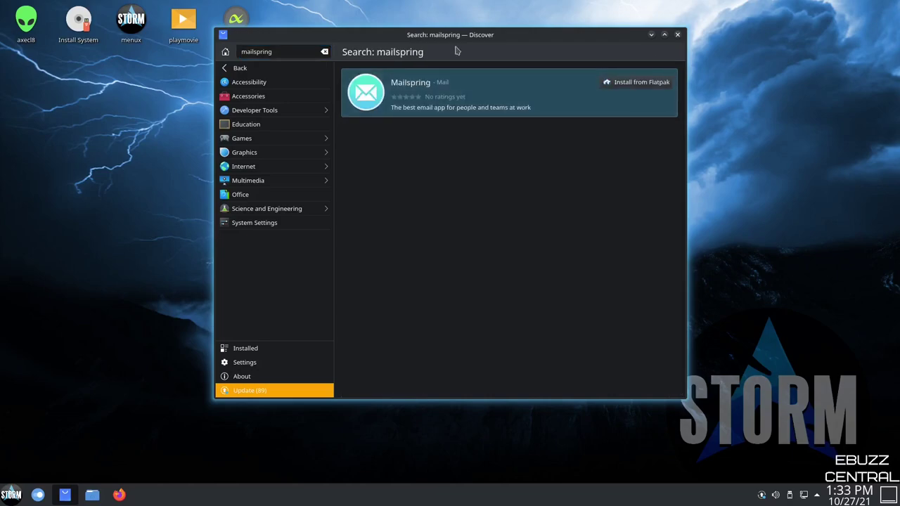
click(525, 93)
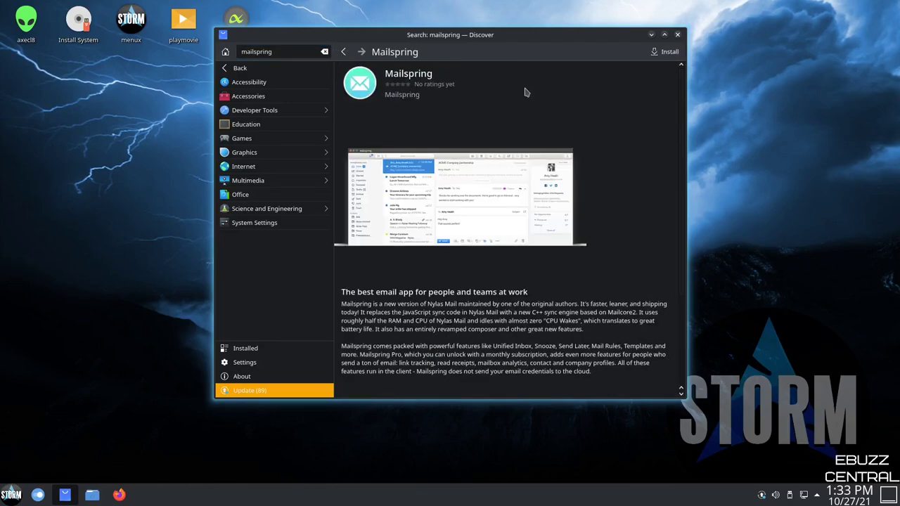
click(343, 51)
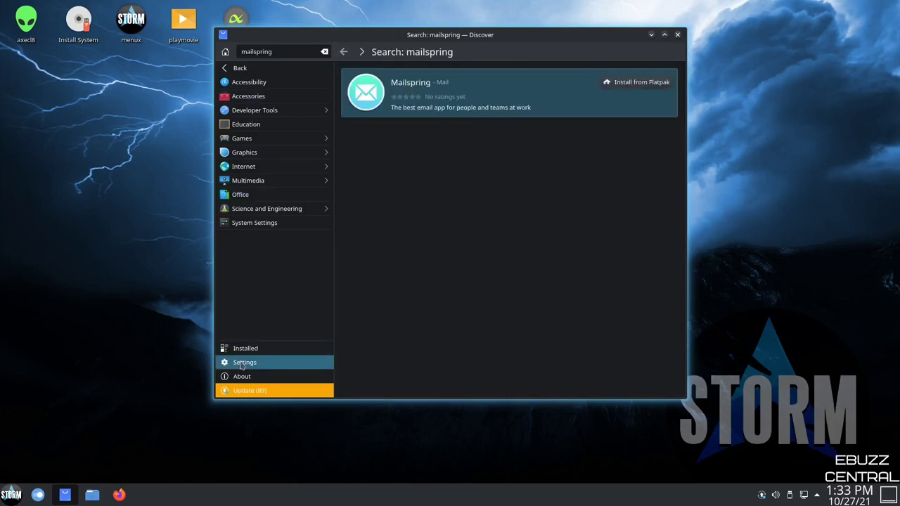
Return to the Settings sources list showing Flathub and Storm OS repositories, checking its ⋮ menu
click(239, 362)
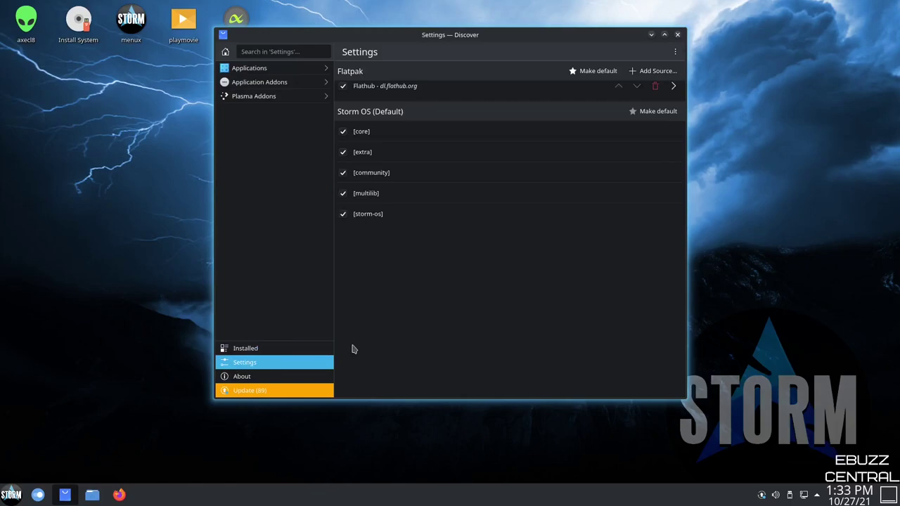
click(675, 53)
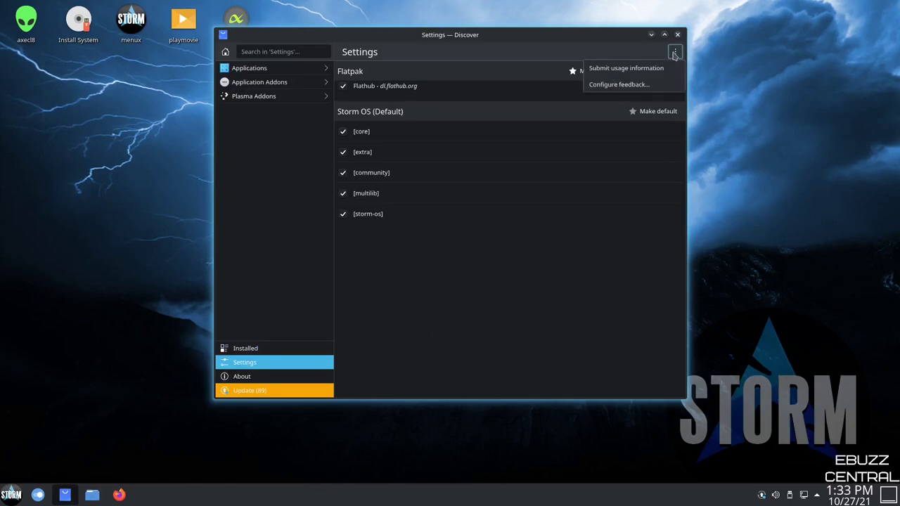
click(371, 176)
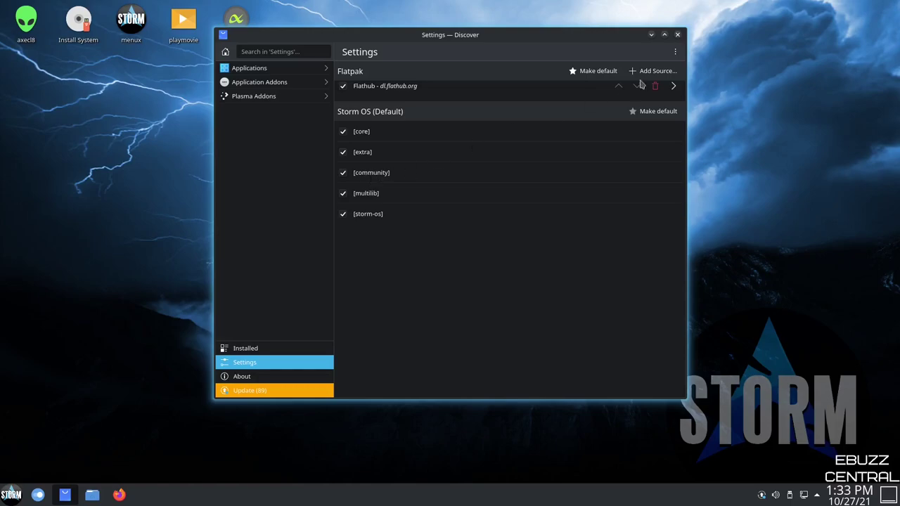
Close Discover and browse the menu's Development, Internet, Office and Settings categories
click(679, 35)
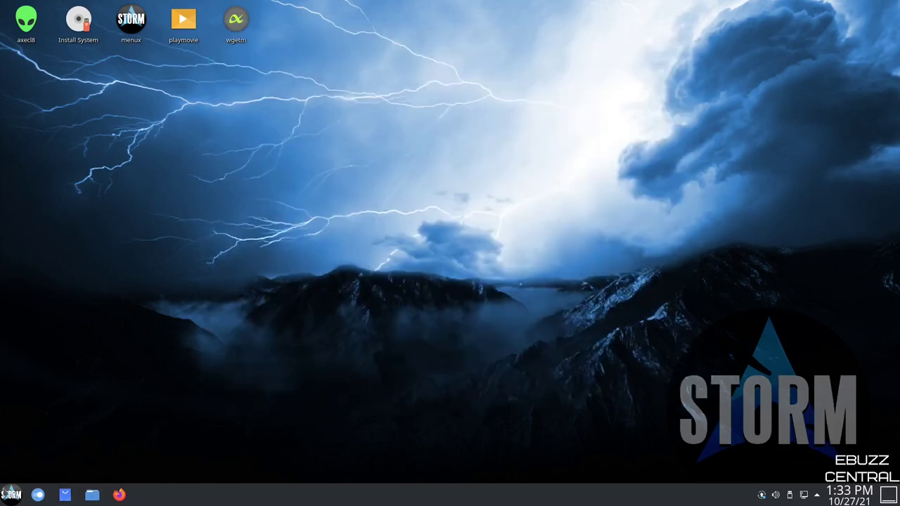
click(10, 495)
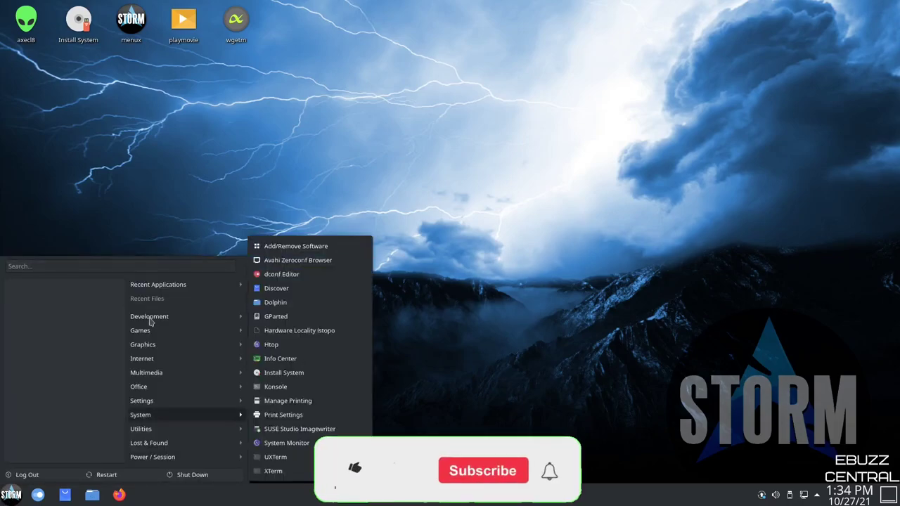
mouse_move(146, 318)
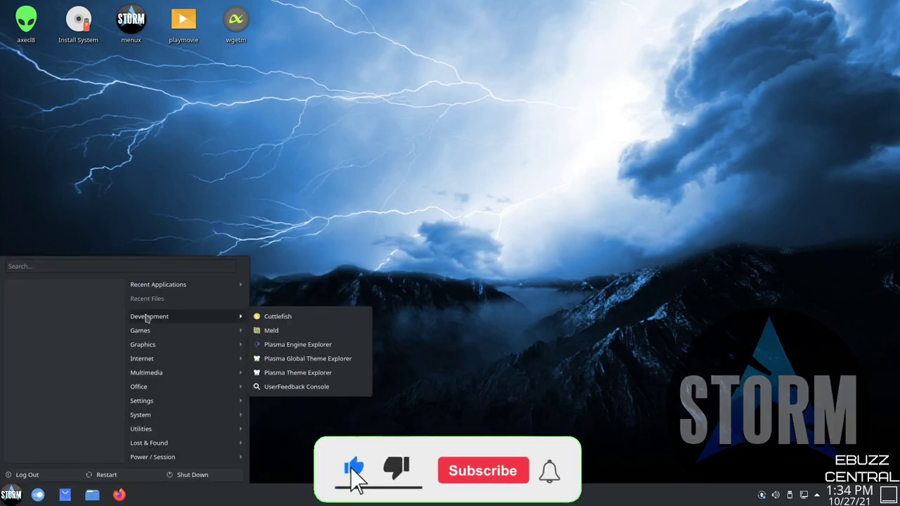
mouse_move(152, 336)
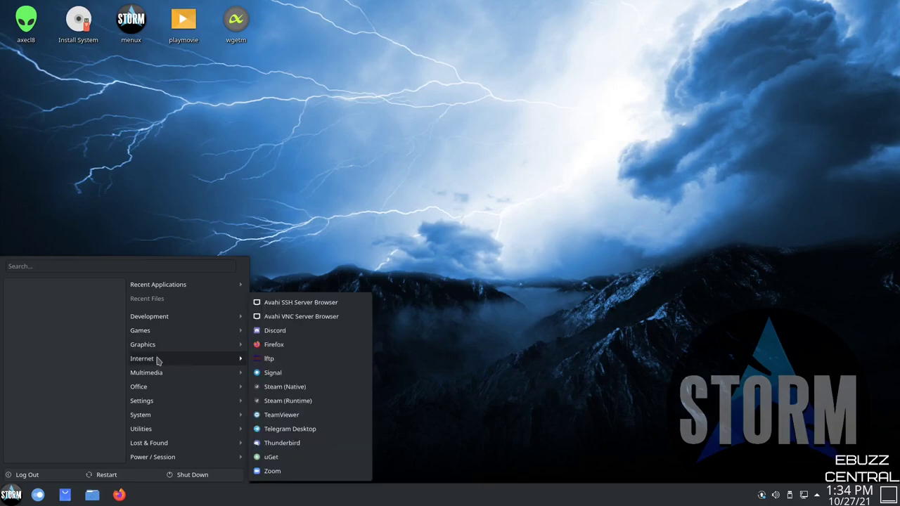
mouse_move(161, 376)
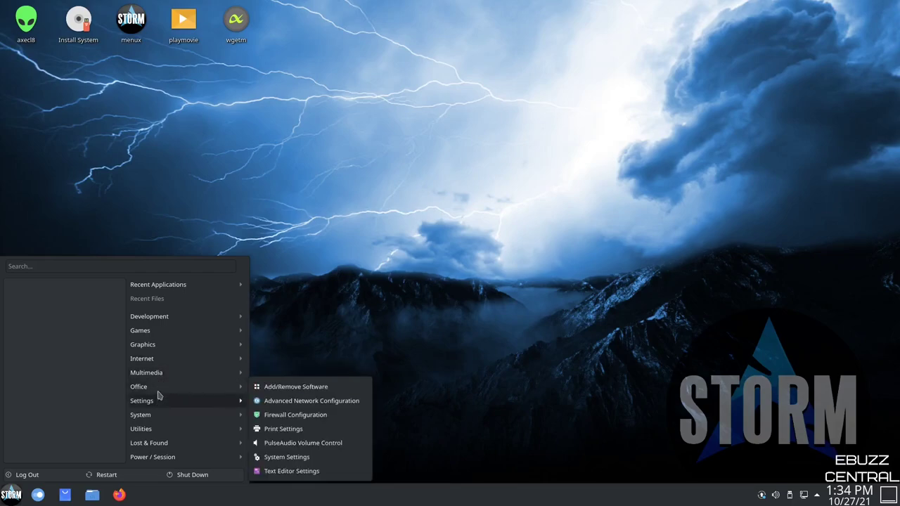
mouse_move(160, 389)
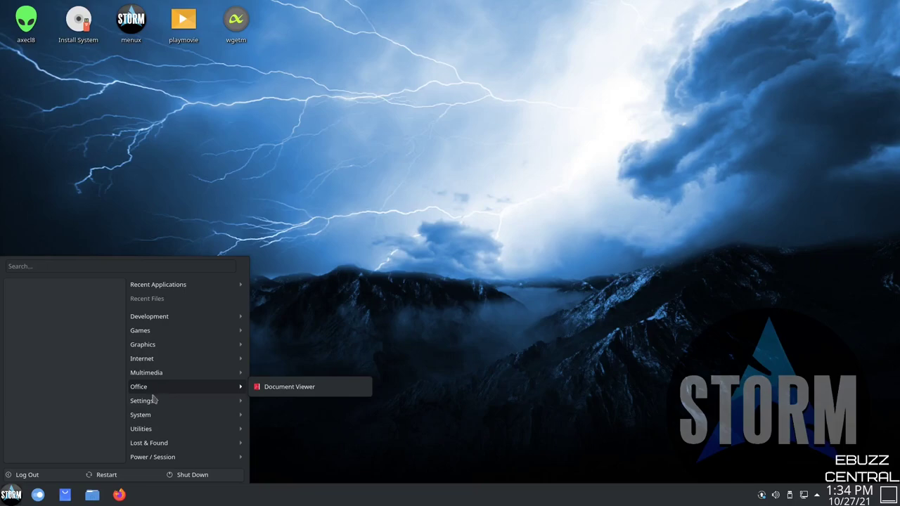
mouse_move(161, 406)
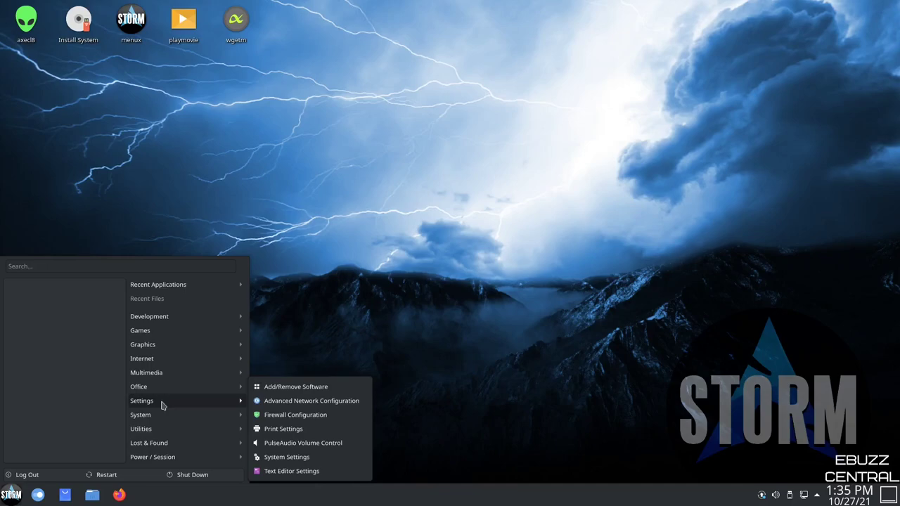
Launch Add/Remove Software and enable AUR support and update checking in Third Party preferences
click(291, 387)
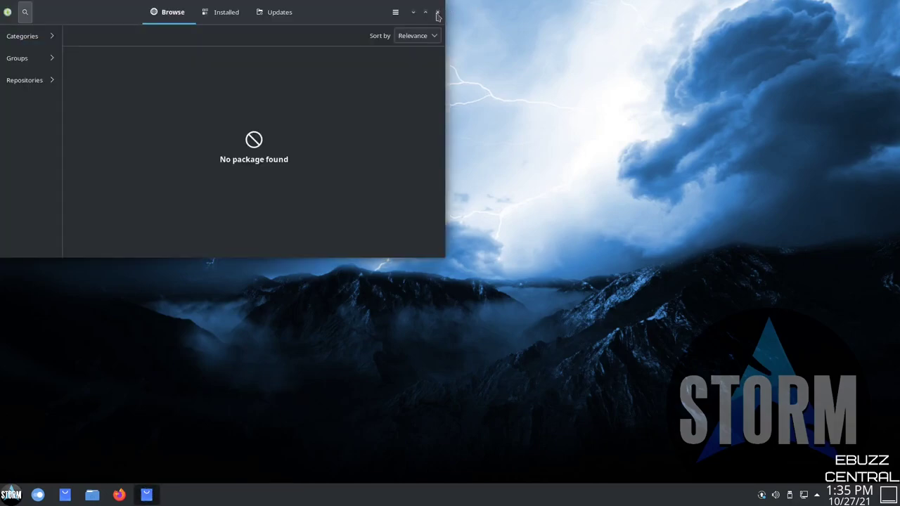
drag(321, 12, 529, 92)
click(579, 85)
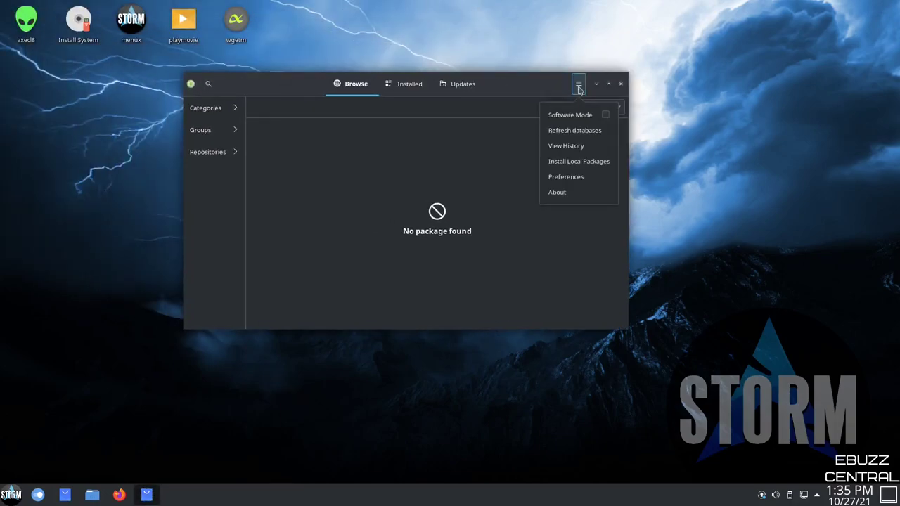
click(570, 180)
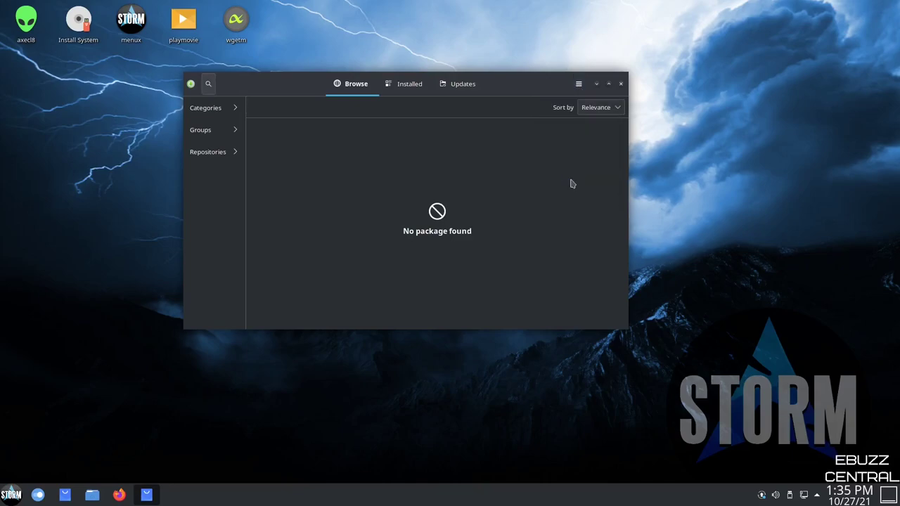
click(502, 118)
click(552, 188)
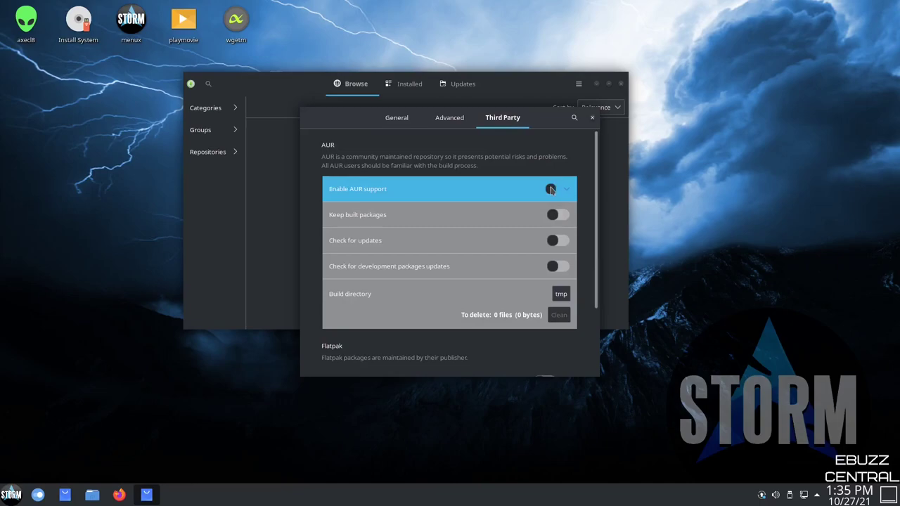
click(557, 241)
Review the General preferences page, then close the Preferences dialog
click(397, 123)
scroll(436, 300, down, 2)
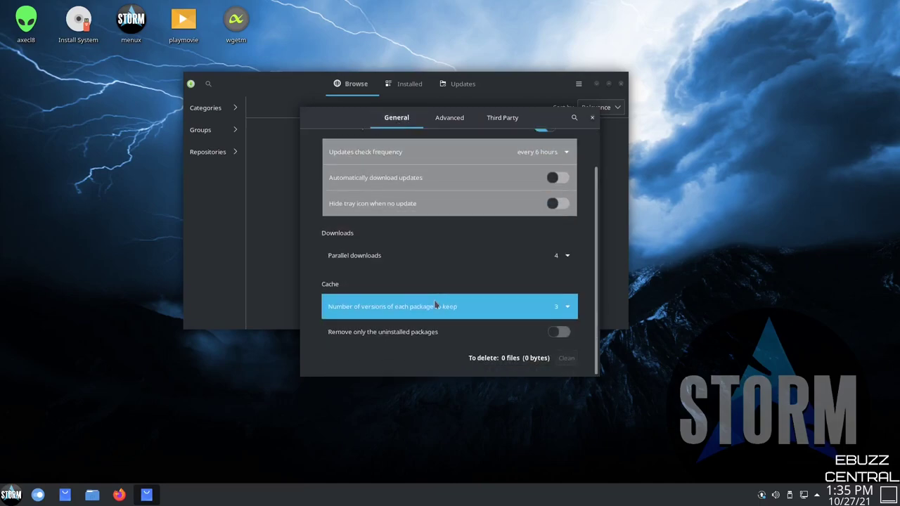
scroll(435, 300, up, 2)
scroll(394, 282, down, 2)
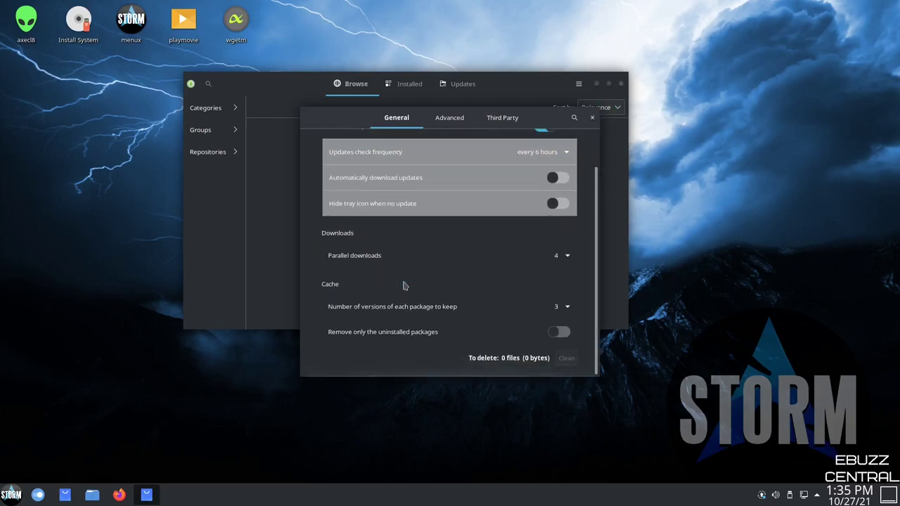
scroll(403, 277, up, 2)
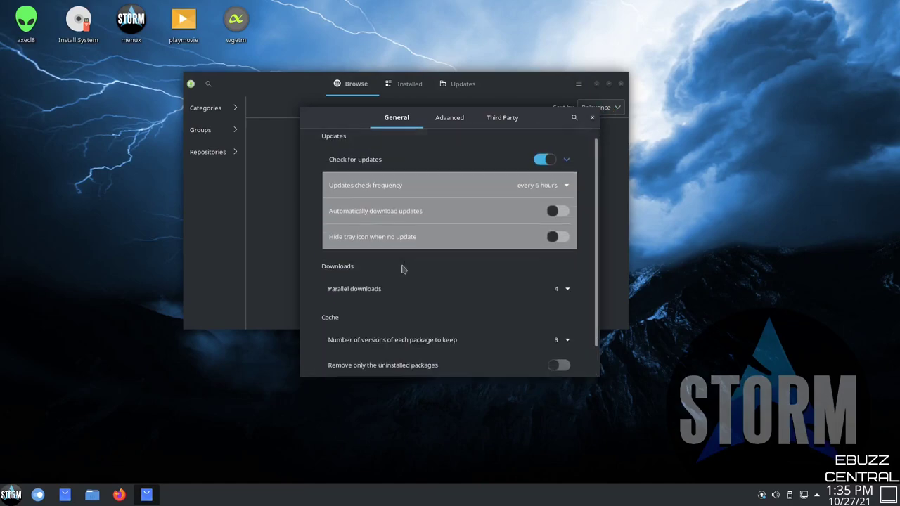
click(592, 118)
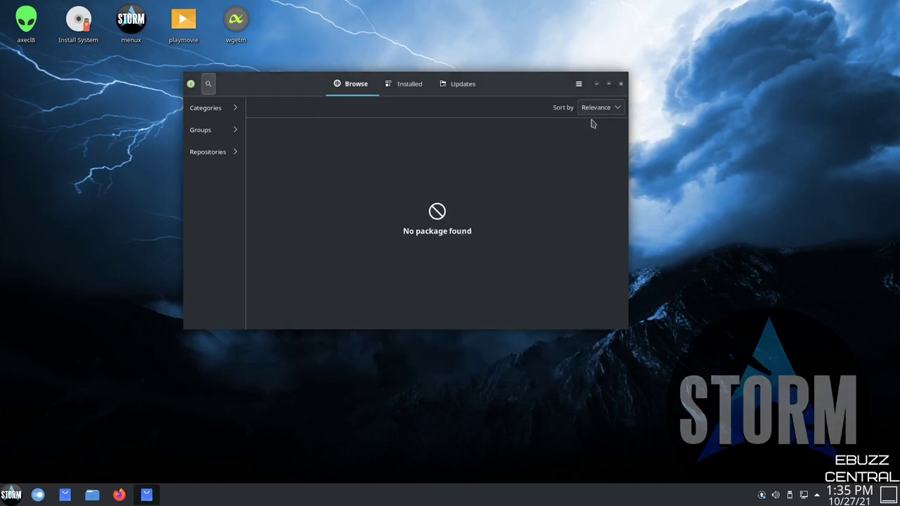
Search Pamac for kdenlive and compare the AUR results with the empty Repositories results
click(208, 84)
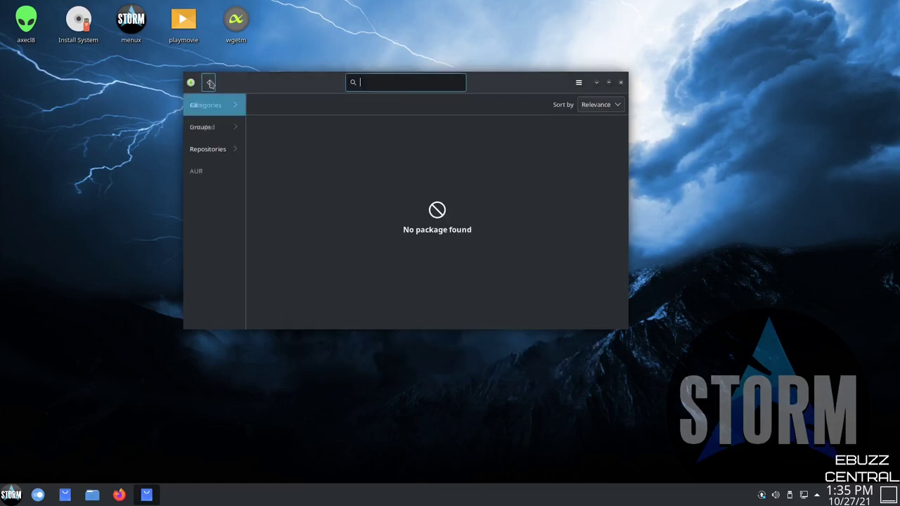
text(kd)
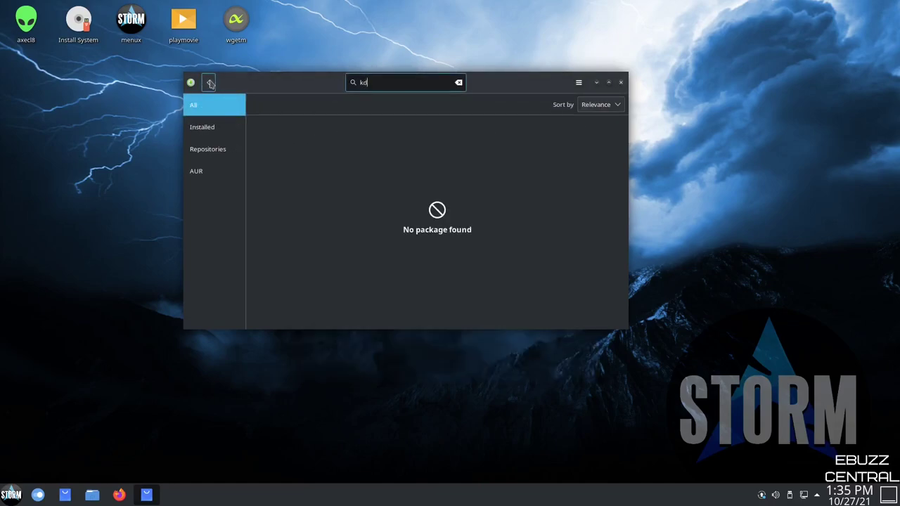
text(enlive)
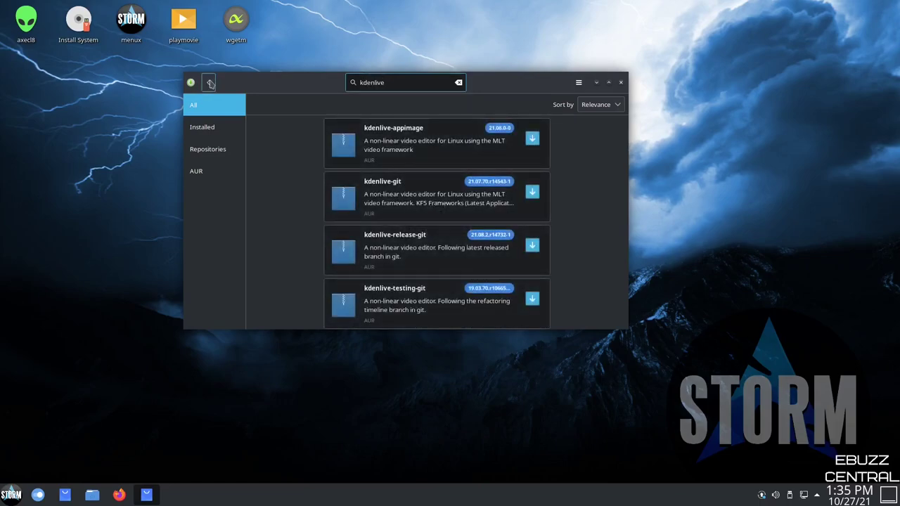
scroll(432, 154, down, 1)
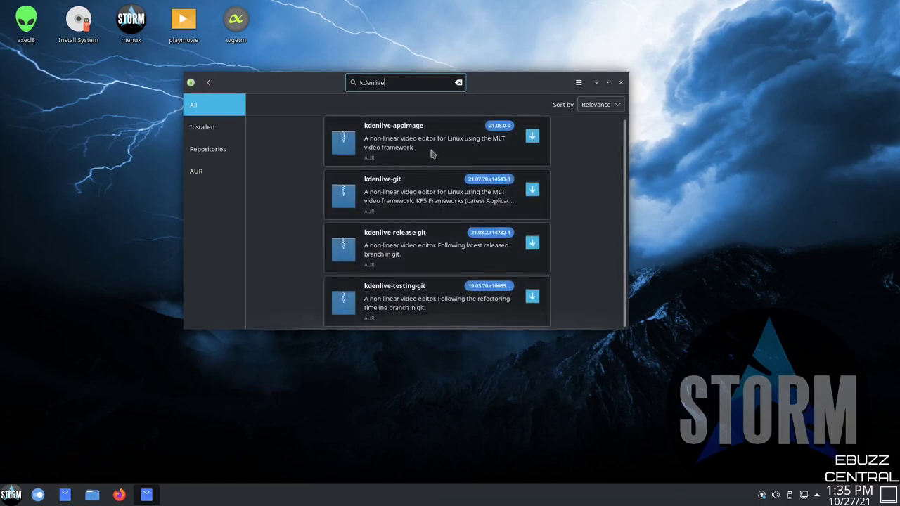
scroll(433, 155, up, 1)
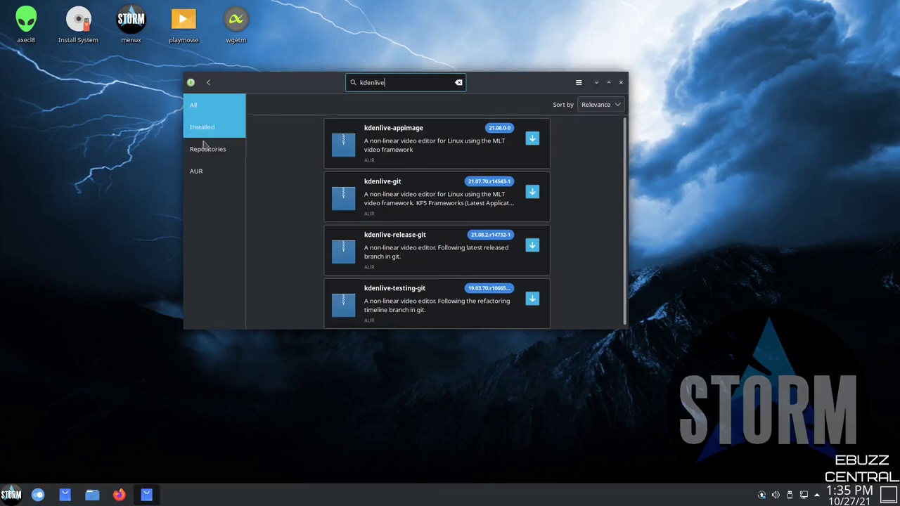
click(204, 150)
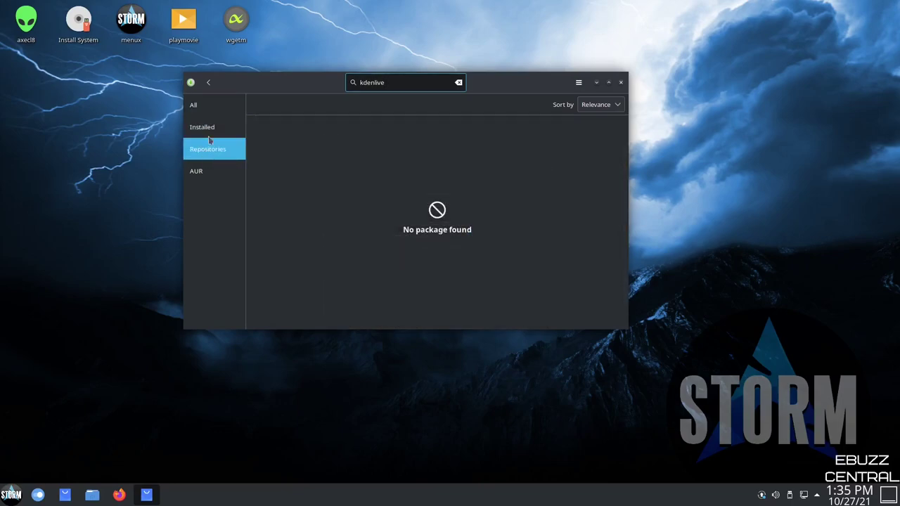
Leave the search, close Pamac and open the STORM application menu
click(209, 84)
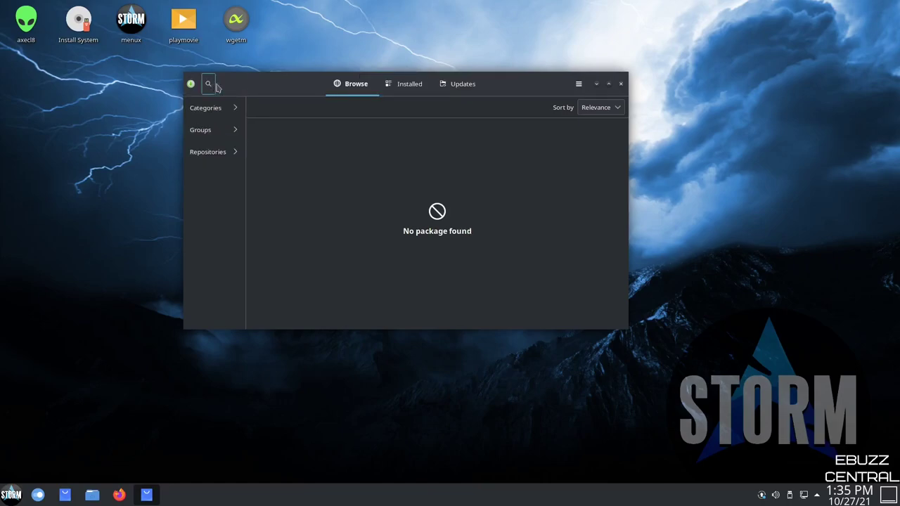
click(621, 85)
click(11, 492)
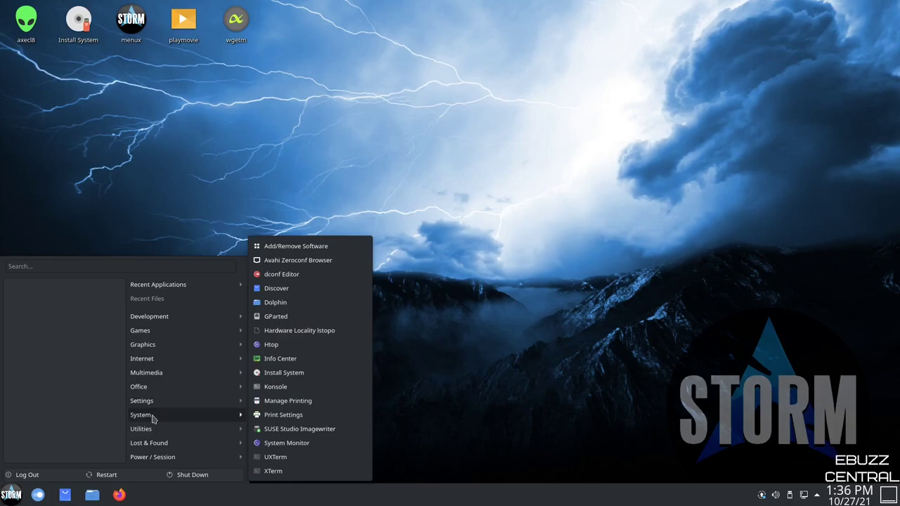
Launch htop from the System menu and move its Konsole window toward the screen centre
click(280, 346)
drag(422, 6, 516, 39)
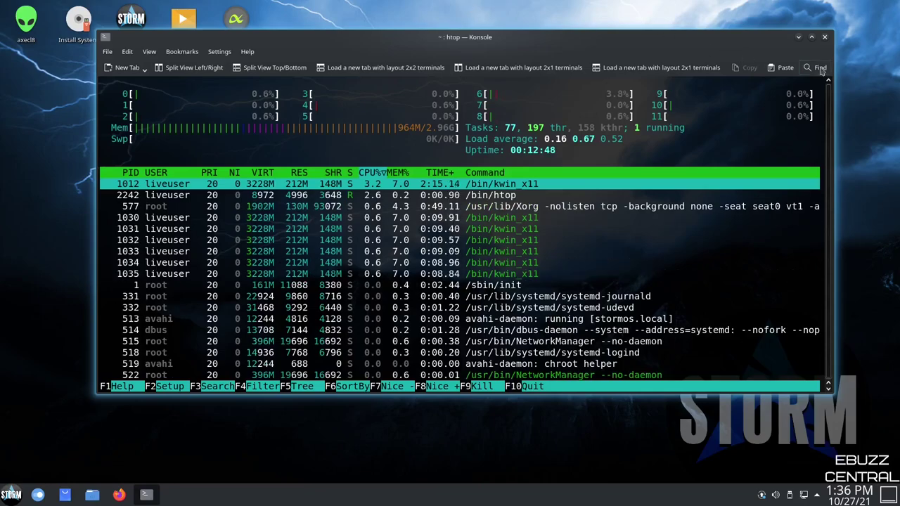
Close htop and show the menu's Lost & Found category with axecl8, hp-uiscan, menux, playmovie and wgetm
click(827, 37)
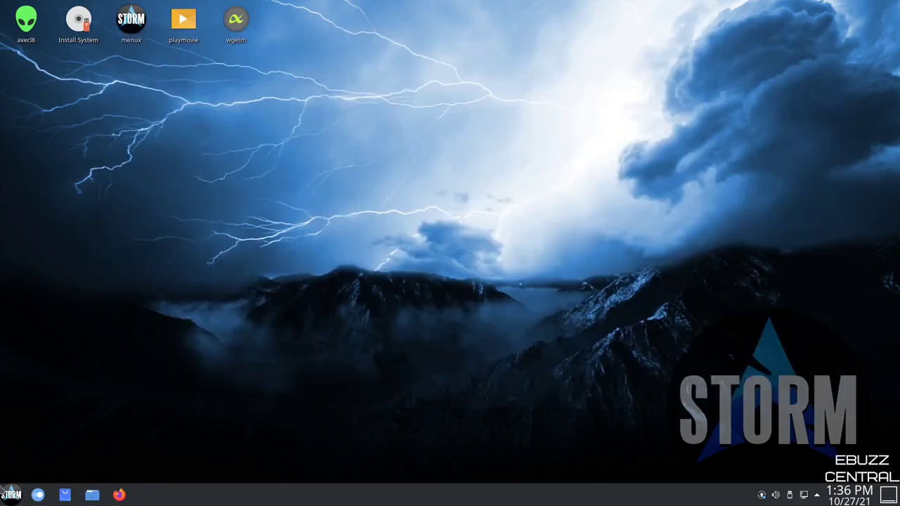
click(10, 494)
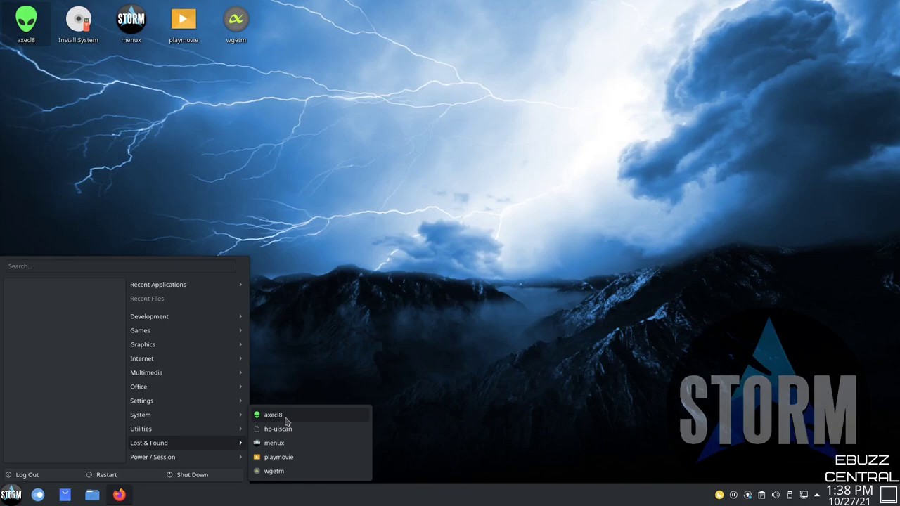
Launch axecl8 and copy the YouTube video address from Firefox's address bar
click(285, 417)
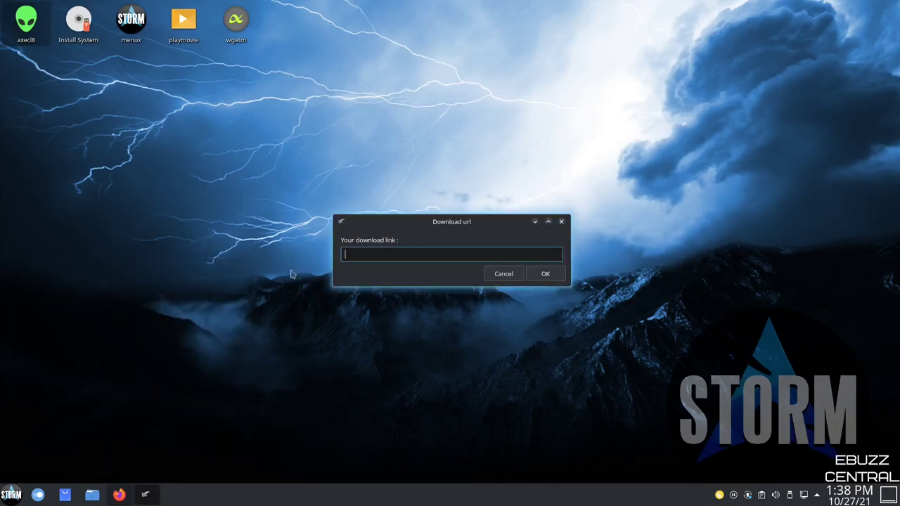
click(119, 495)
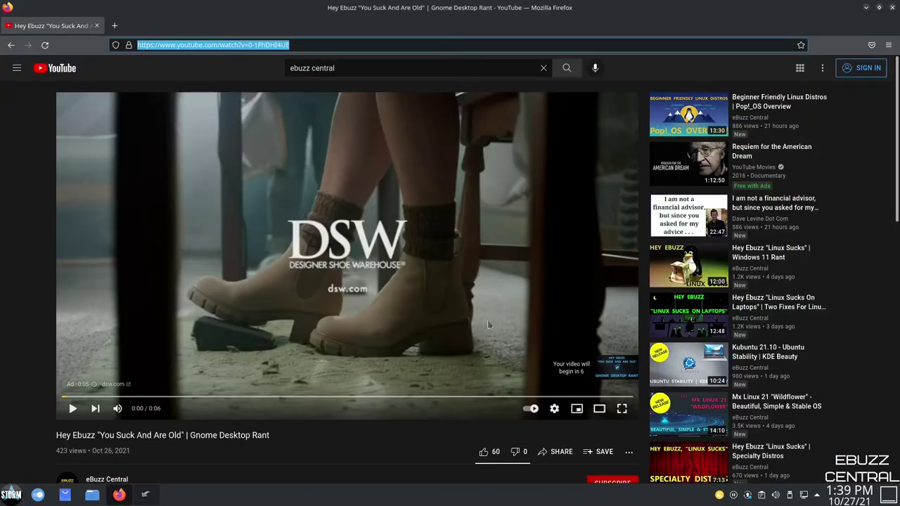
click(380, 46)
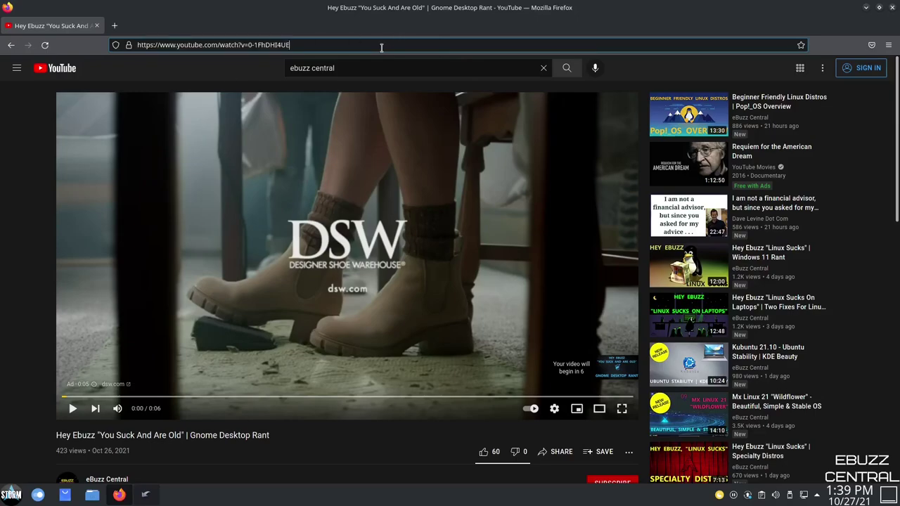
click(381, 46)
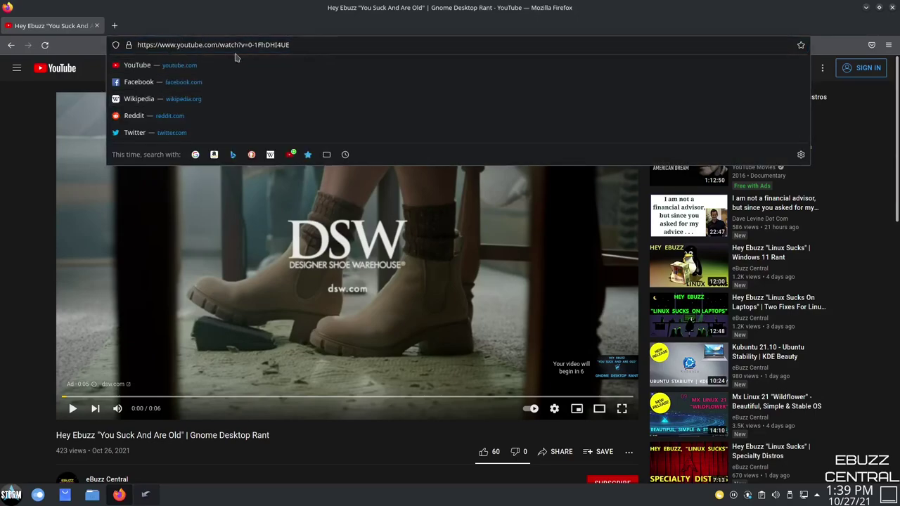
triple_click(206, 45)
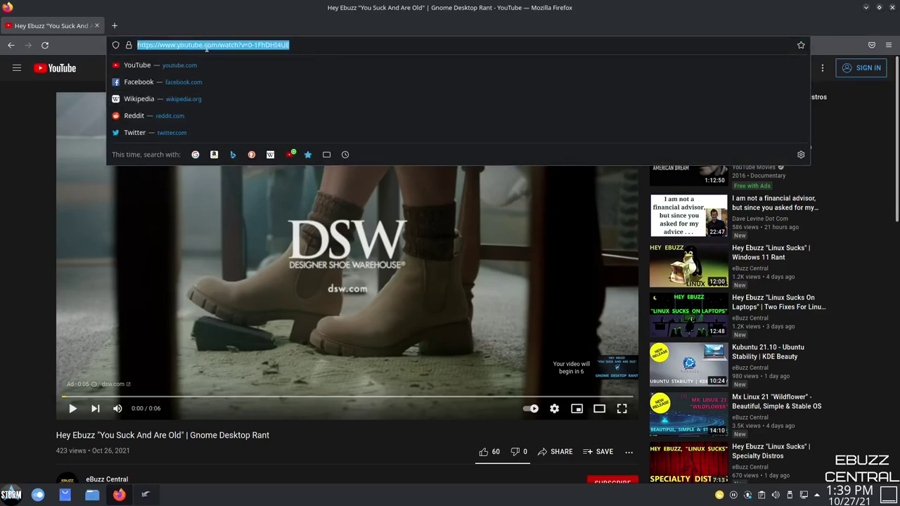
right_click(206, 44)
click(230, 100)
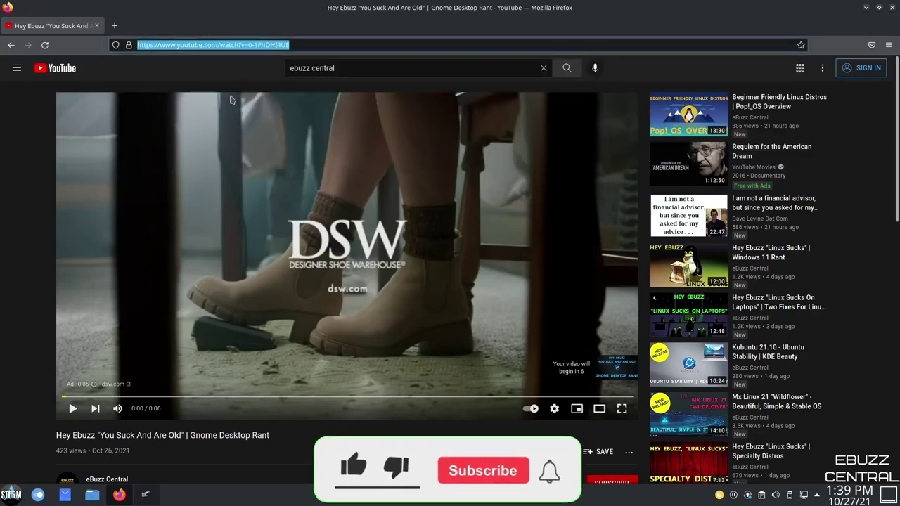
Paste the address as the axecl8 download link and save the download as Video.mp4
key(super+d)
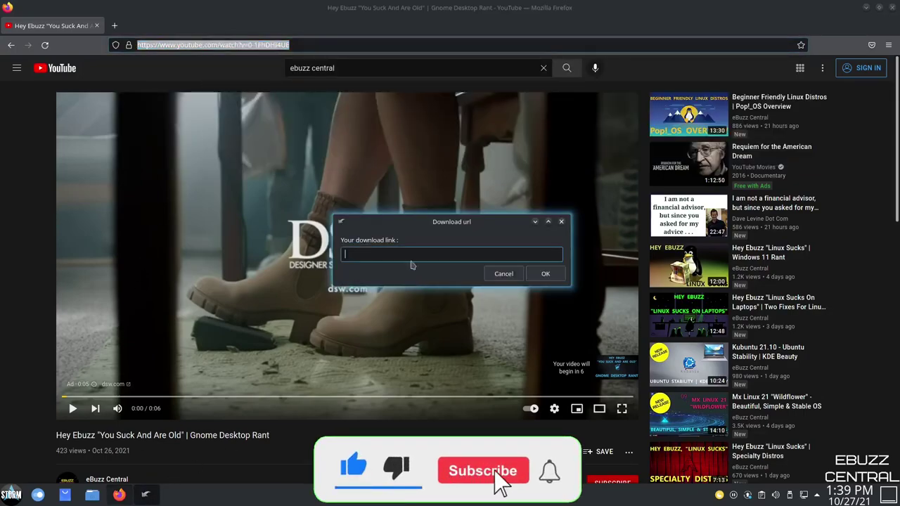
right_click(407, 259)
click(418, 298)
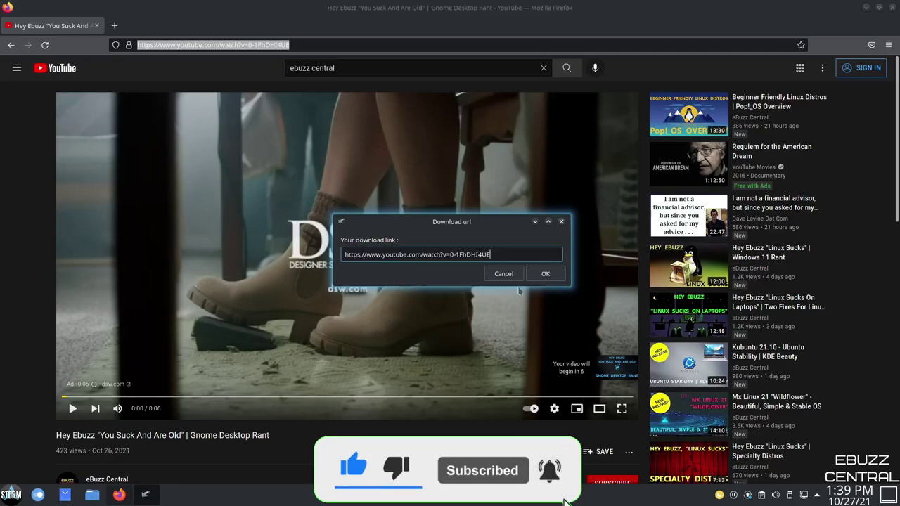
click(537, 280)
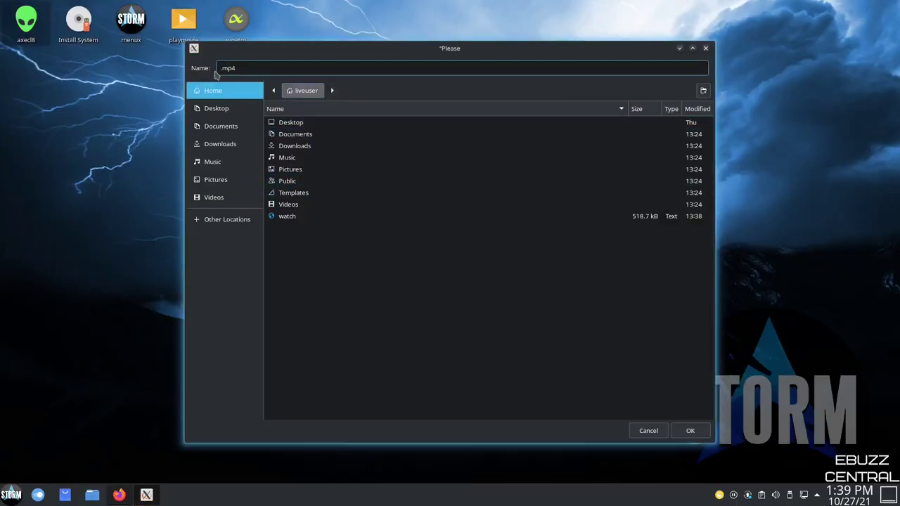
click(219, 67)
text(Video)
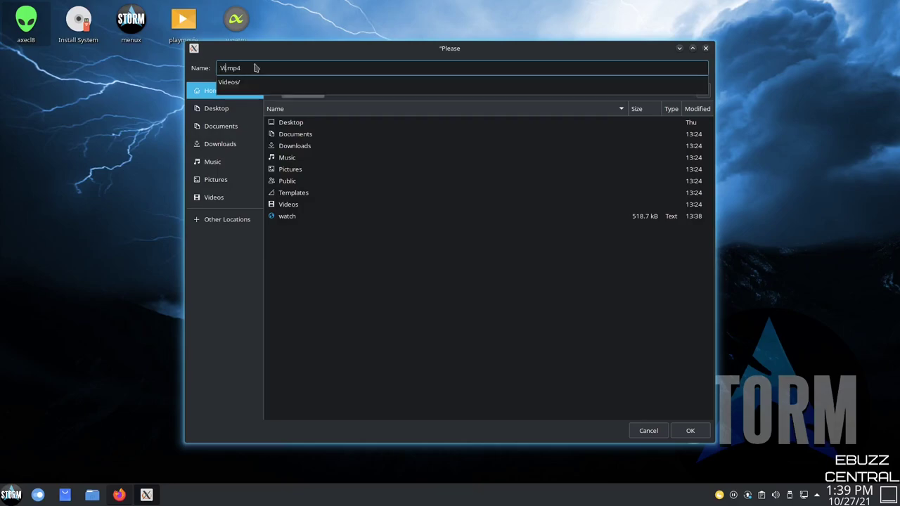
click(692, 431)
click(692, 431)
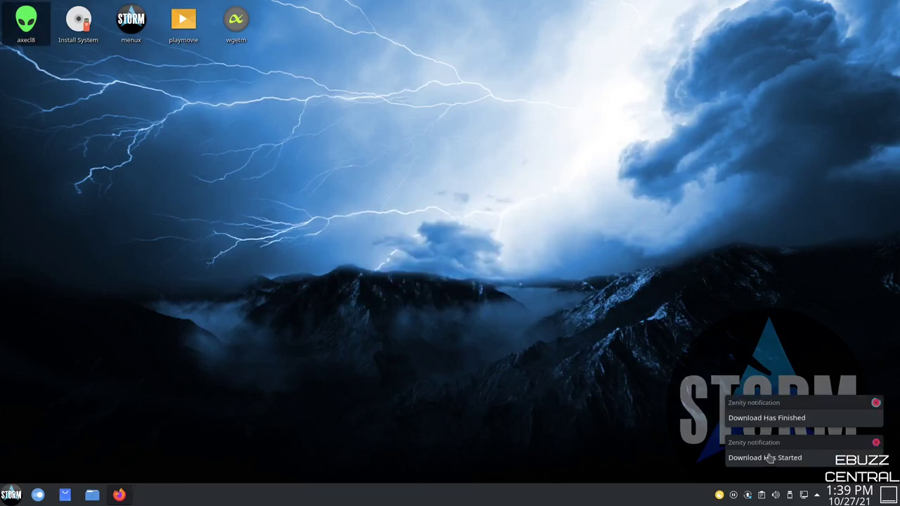
click(876, 442)
click(876, 442)
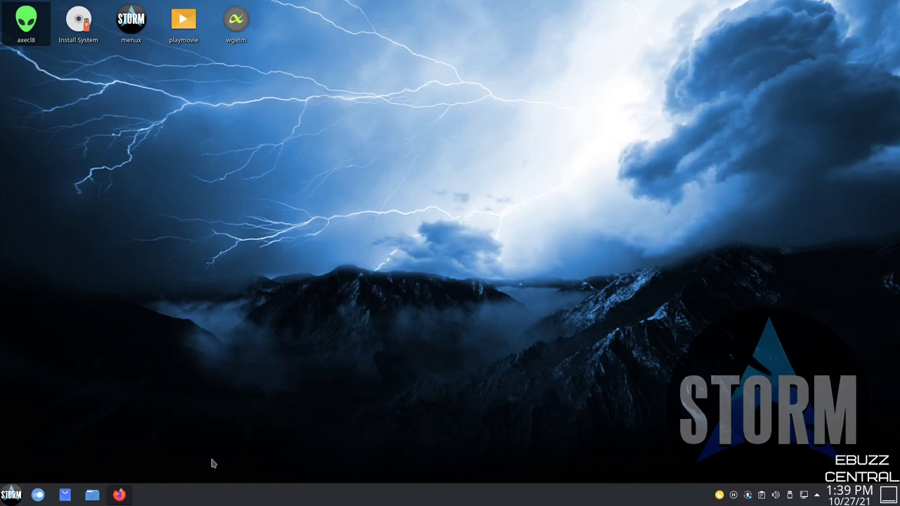
Close the Firefox YouTube window and open System Settings on Appearance's Global Theme page
click(120, 495)
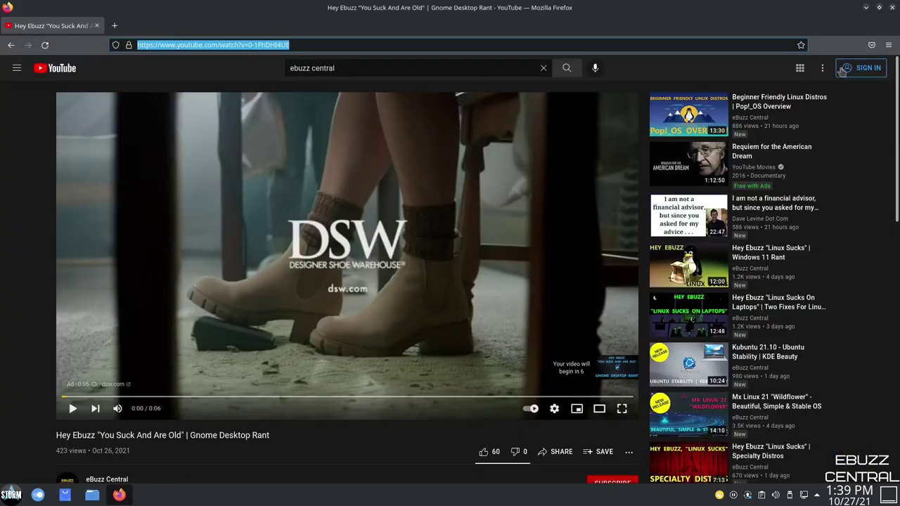
click(891, 7)
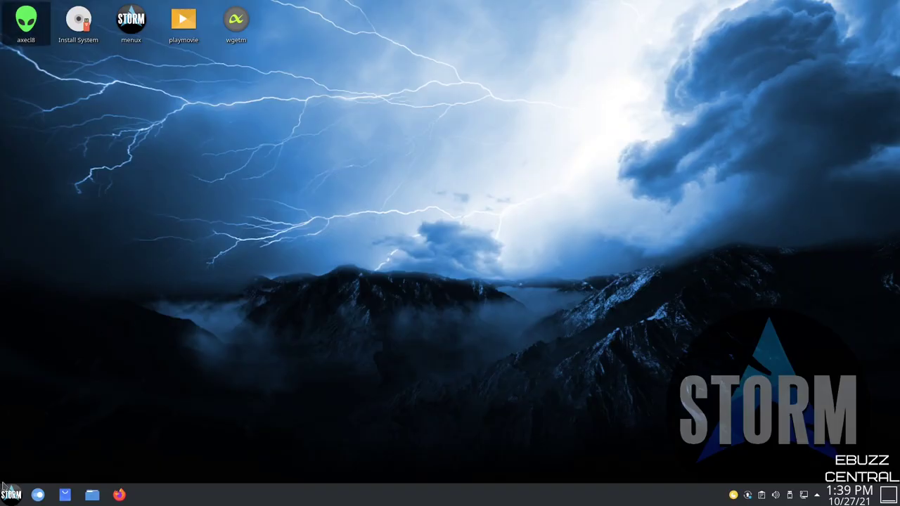
click(4, 484)
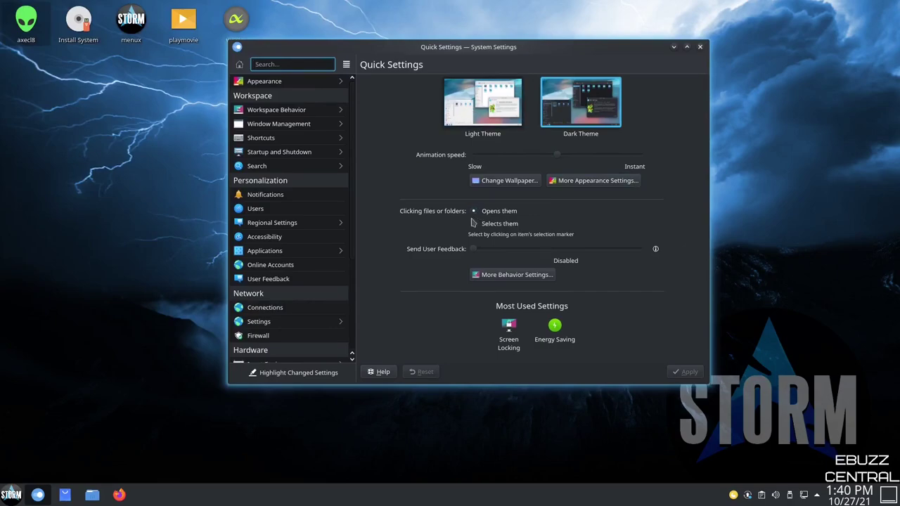
click(288, 82)
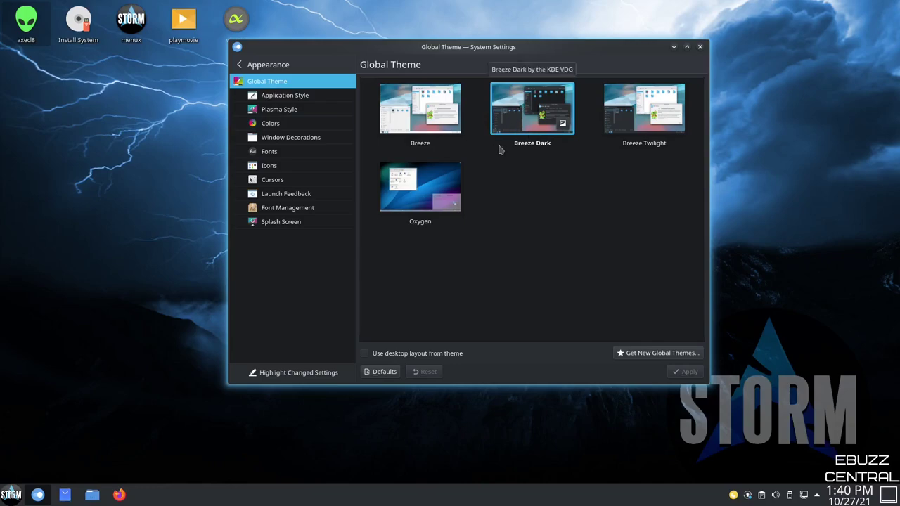
click(660, 355)
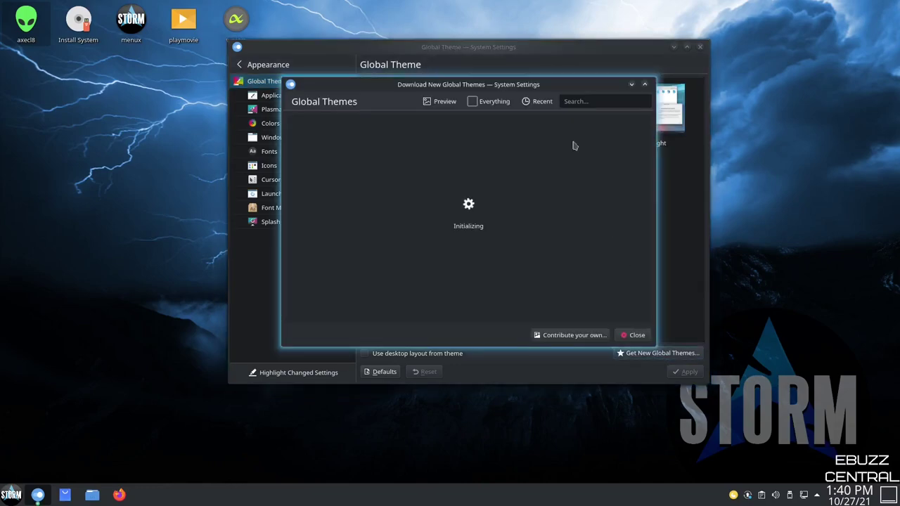
click(539, 103)
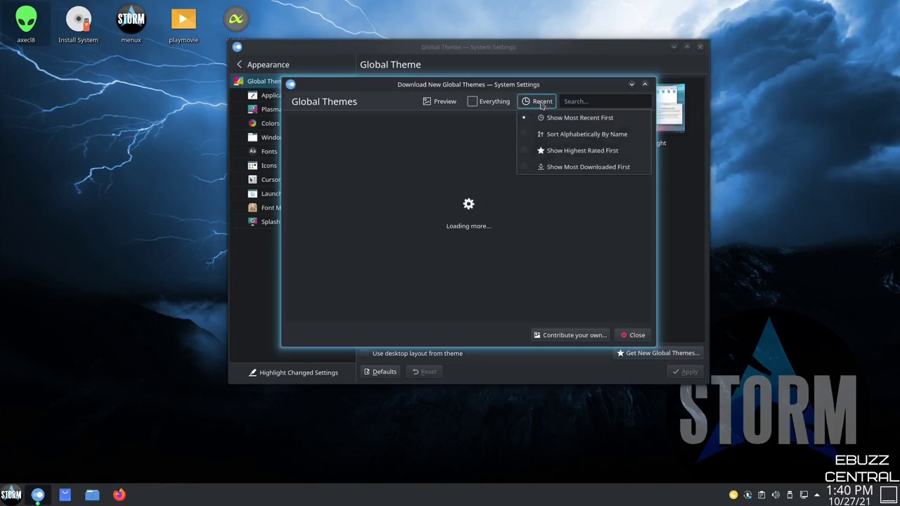
click(527, 151)
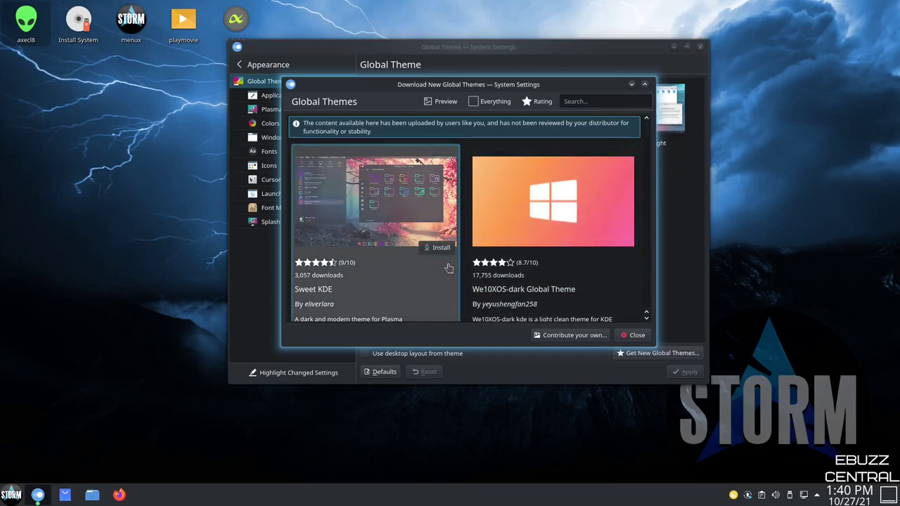
click(629, 336)
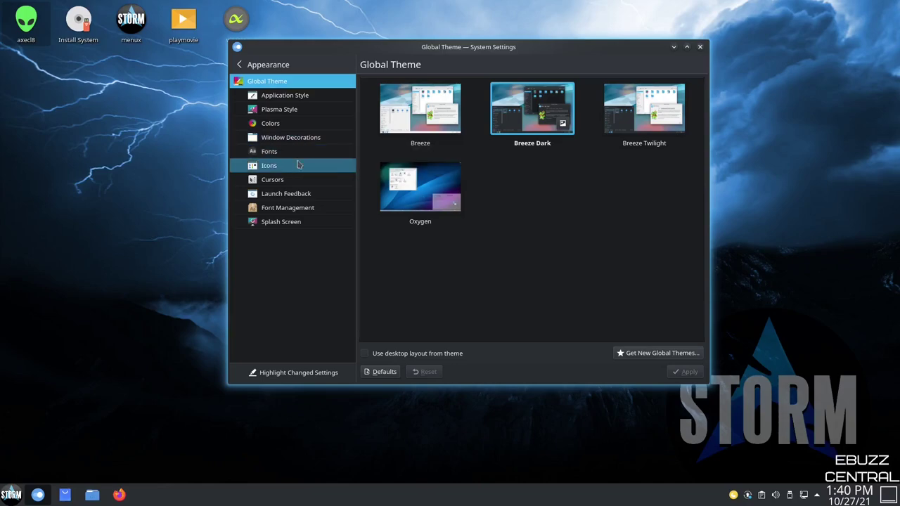
Under Fonts, use Adjust All Fonts to set every font size to 12, leaving the family unchanged
click(286, 153)
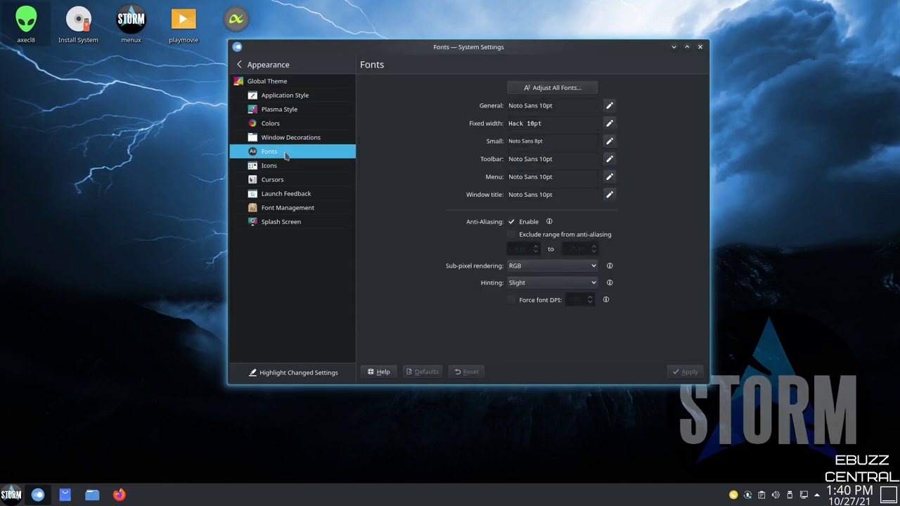
click(555, 90)
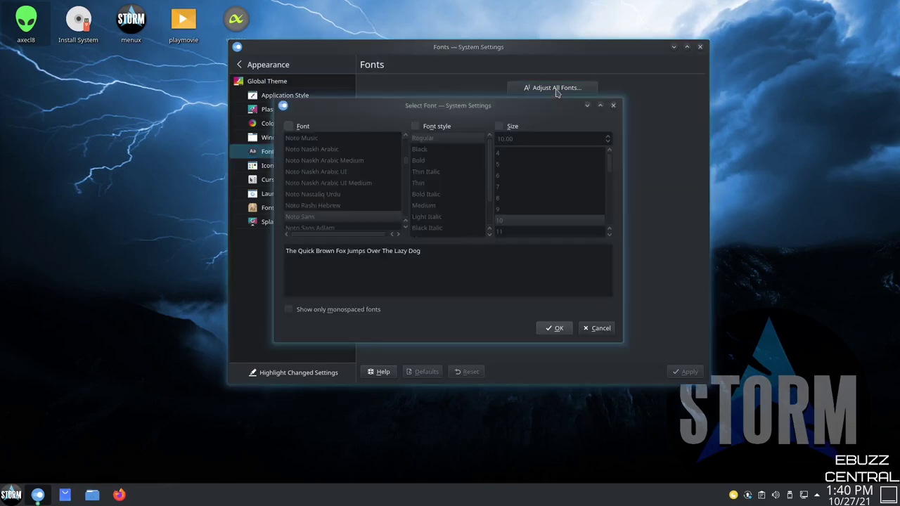
click(289, 126)
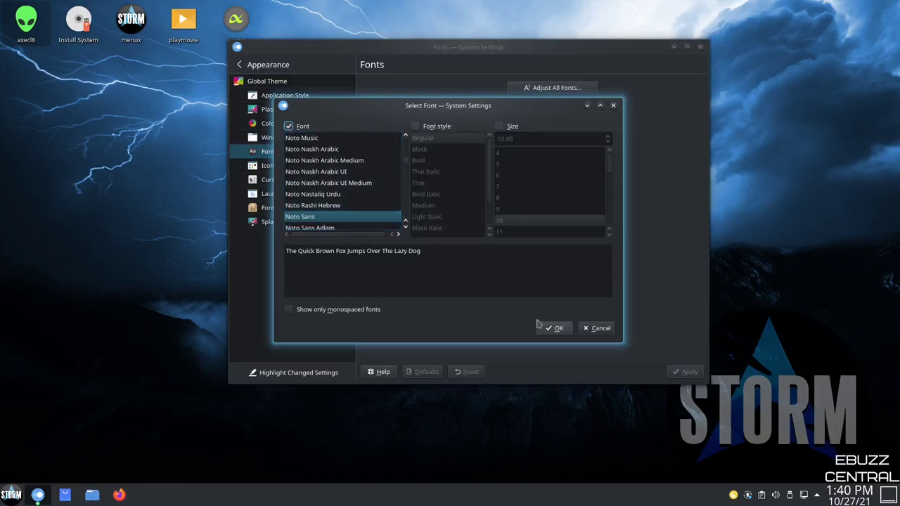
click(289, 126)
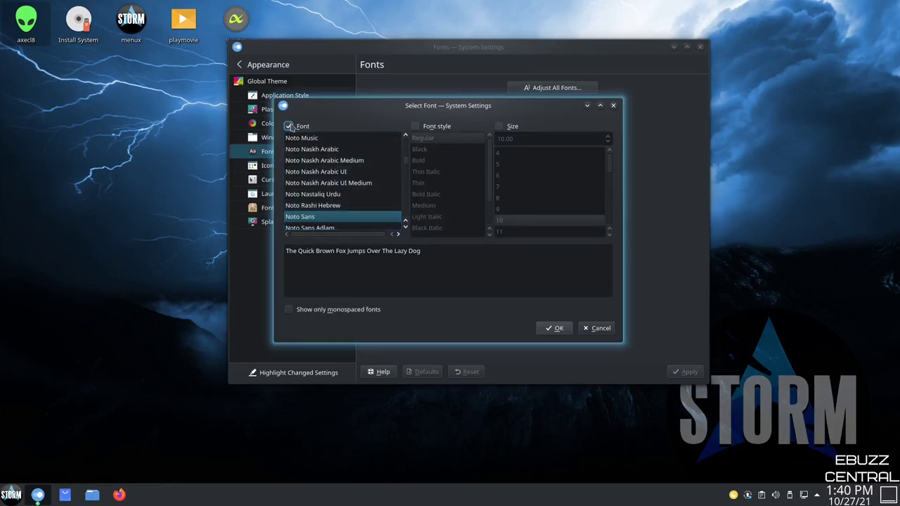
click(499, 126)
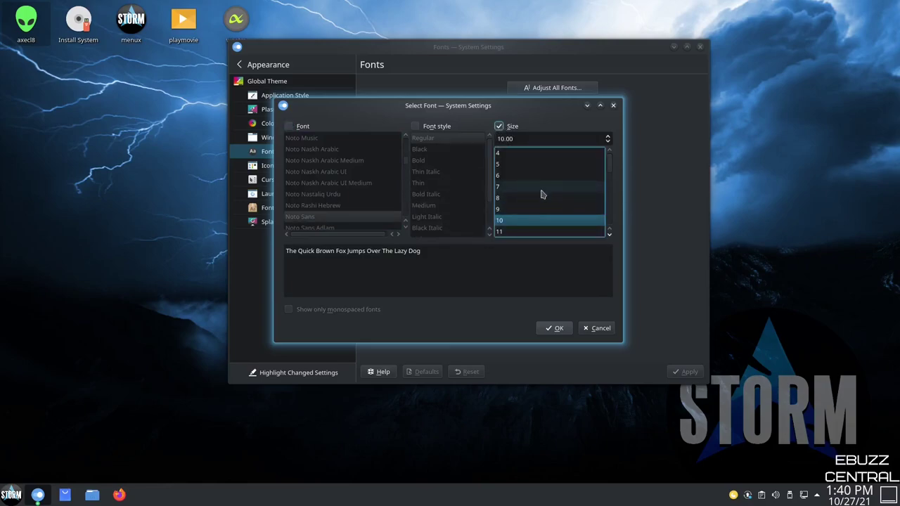
scroll(540, 189, down, 1)
click(506, 209)
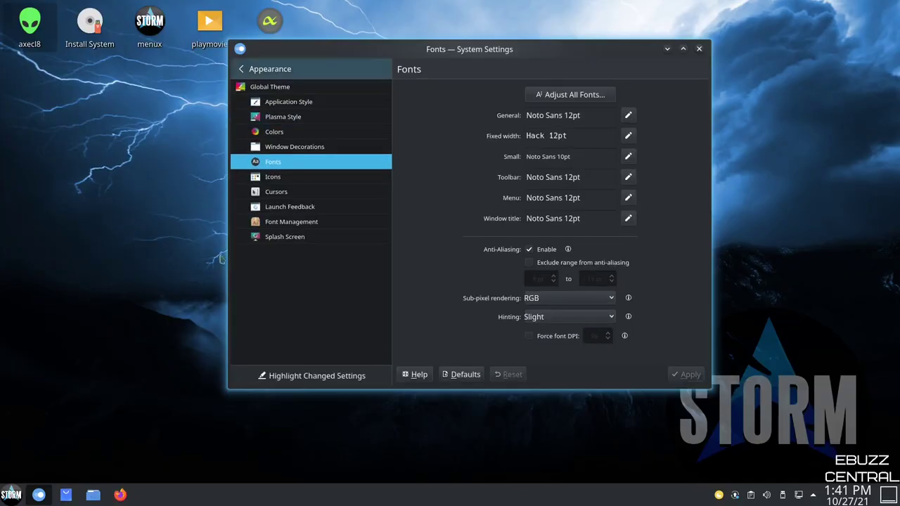
Return to the settings categories and open About this System, showing Storm OS 20.7 and KDE Plasma 5.23.1
click(245, 73)
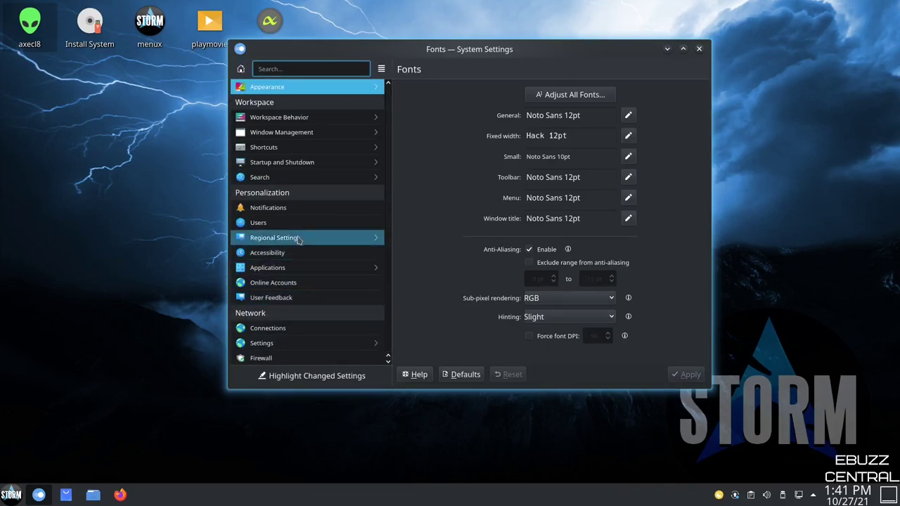
scroll(295, 238, down, 4)
scroll(296, 237, up, 4)
scroll(295, 237, down, 4)
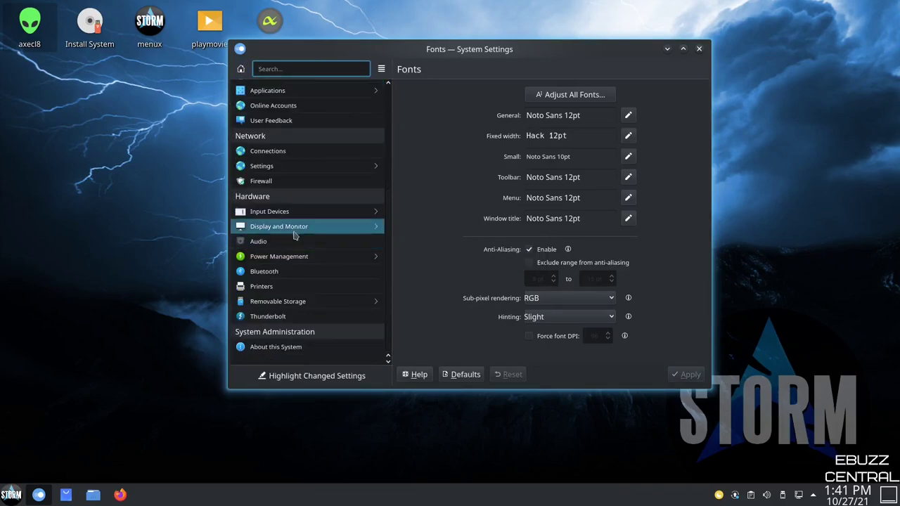
scroll(291, 227, up, 1)
scroll(291, 227, down, 1)
scroll(292, 228, up, 4)
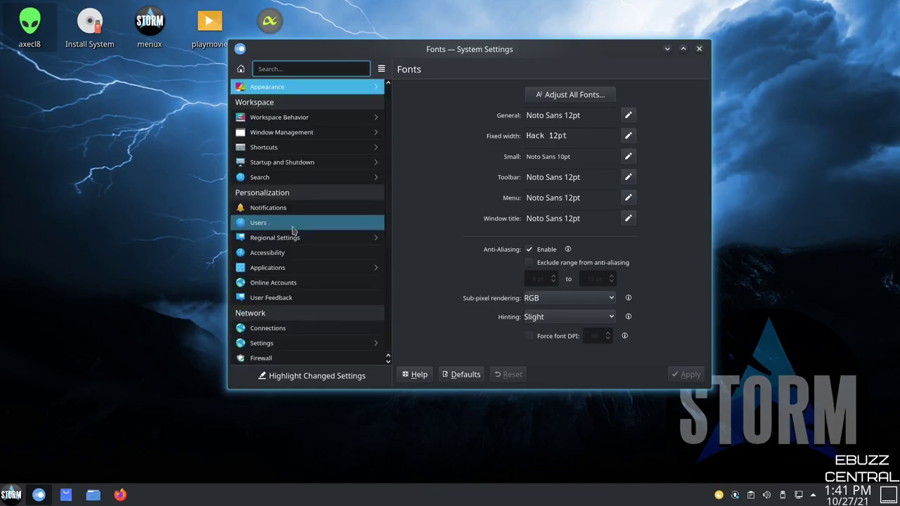
scroll(294, 232, down, 4)
scroll(294, 231, up, 4)
scroll(296, 234, down, 4)
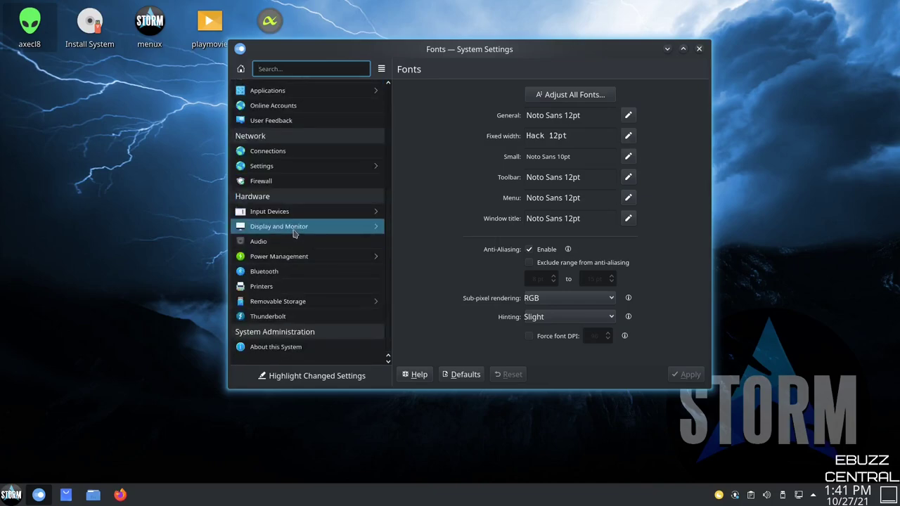
click(279, 351)
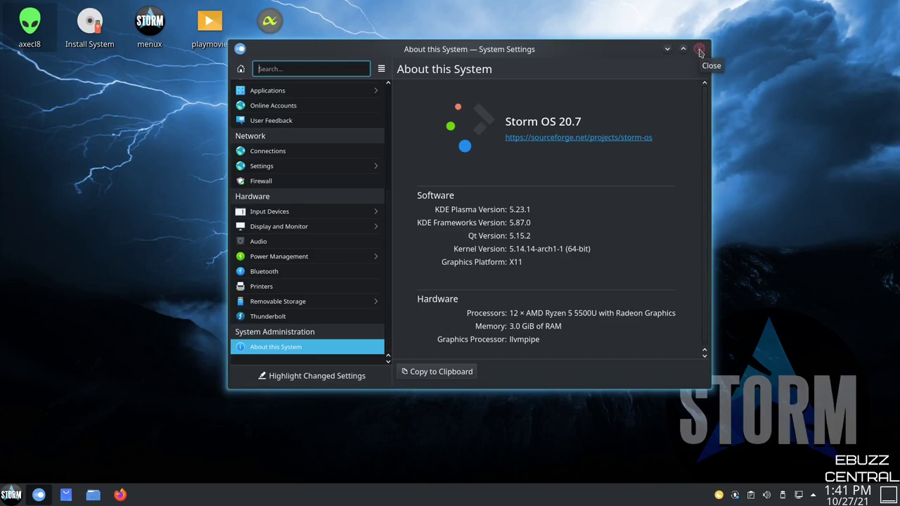
Close System Settings and restore the storm-os.godaddysites.com homepage in Firefox
click(699, 50)
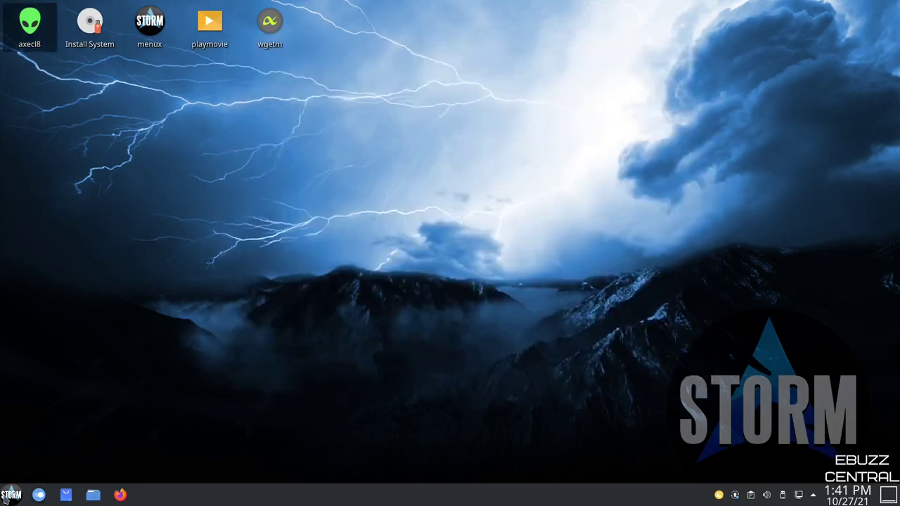
click(10, 494)
key(Escape)
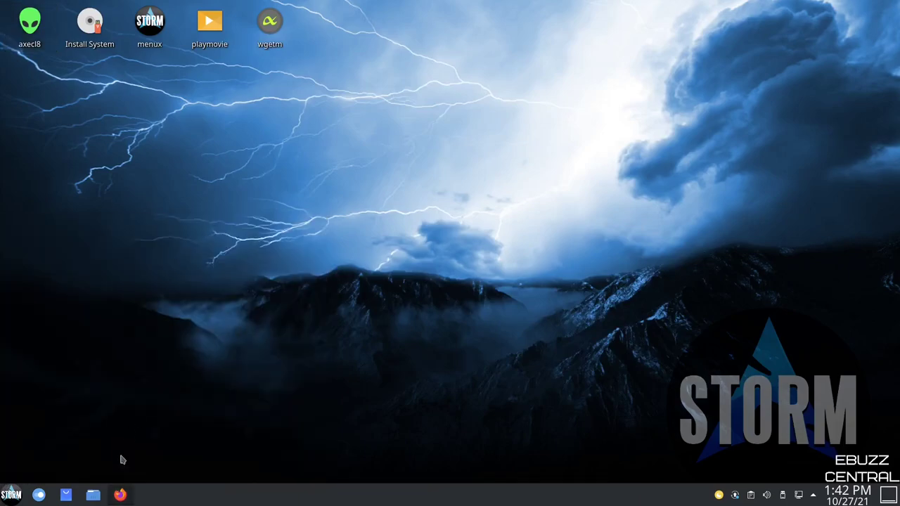
click(120, 495)
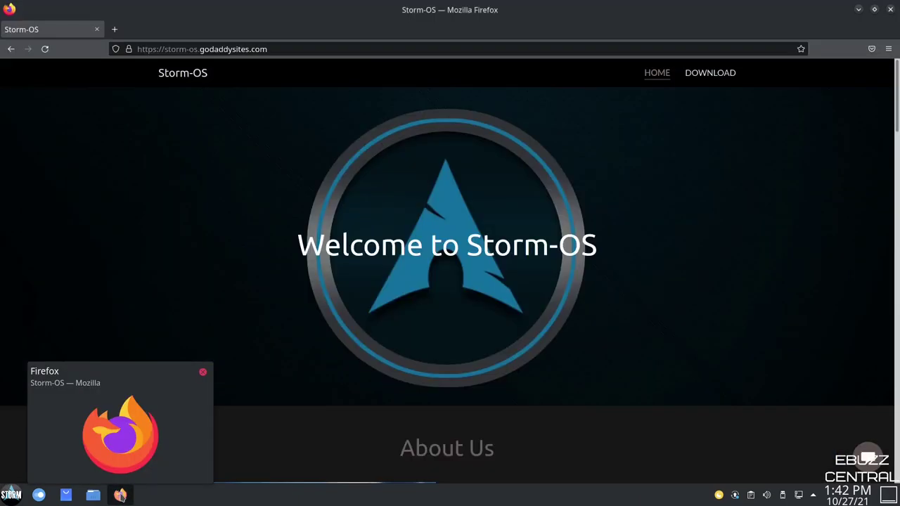